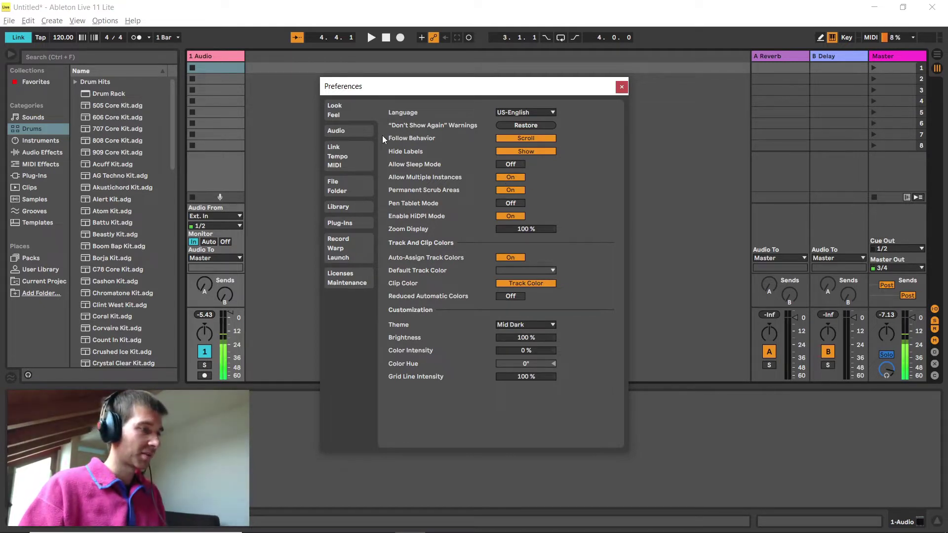
Show Live's audio preferences and look through the available audio devices, leaving ASIO Link Pro selected.
click(361, 135)
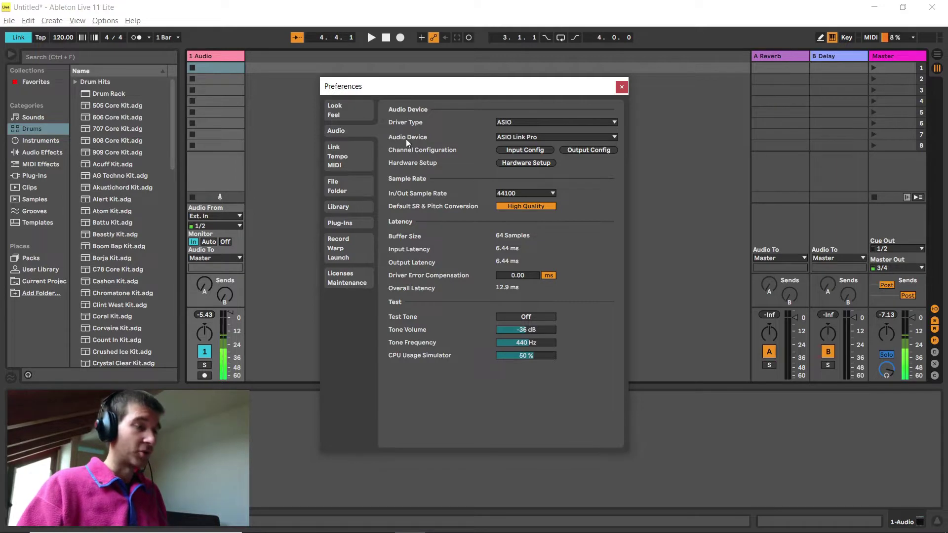
click(509, 137)
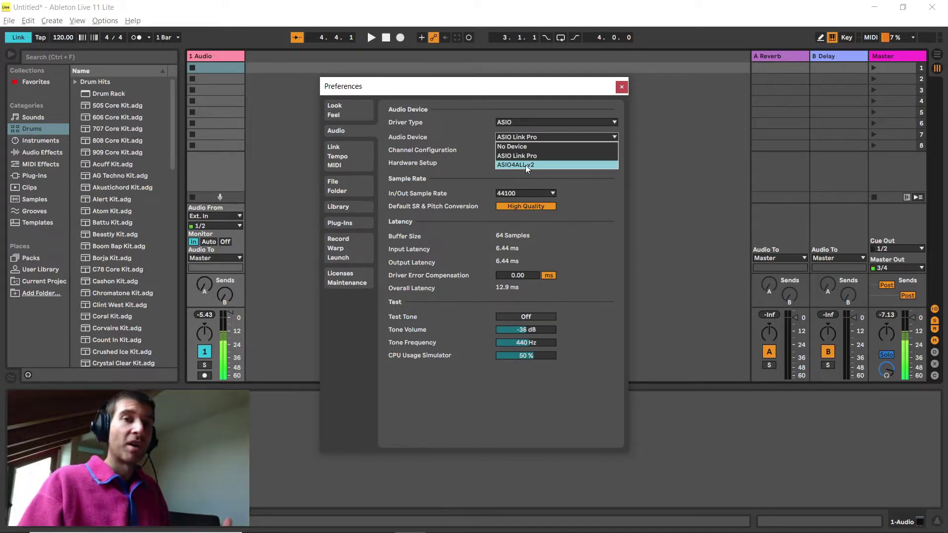
click(467, 150)
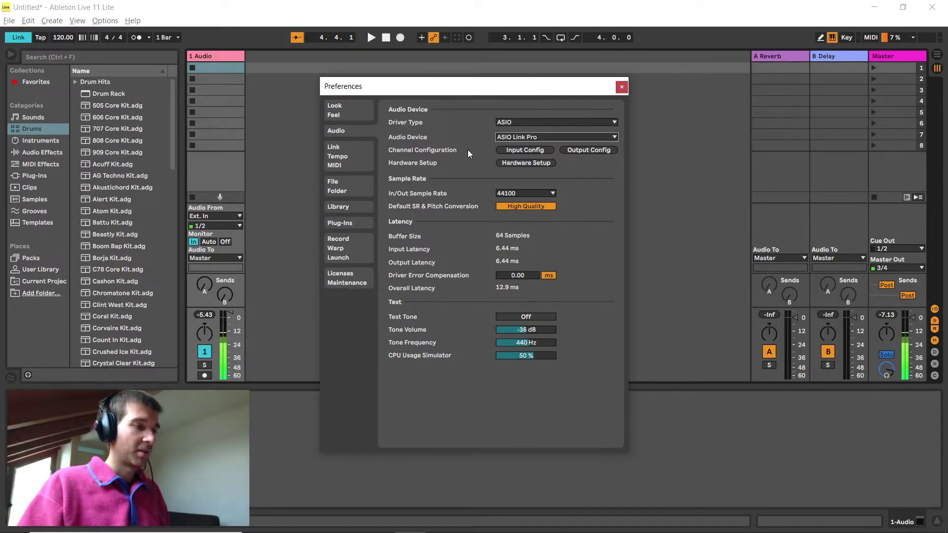
Examine the mono and stereo channel pairs in Live's input and output configurations without changing them.
click(522, 152)
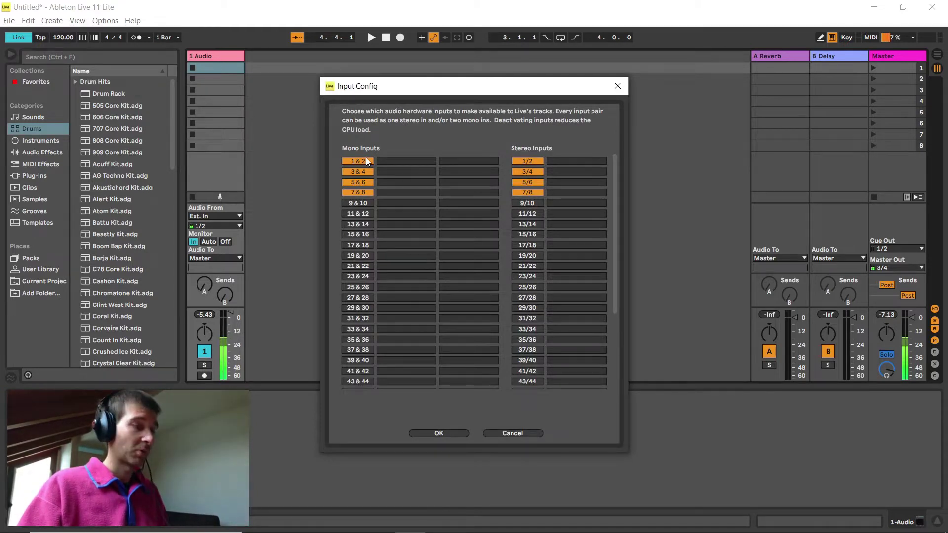
scroll(359, 287, down, 5)
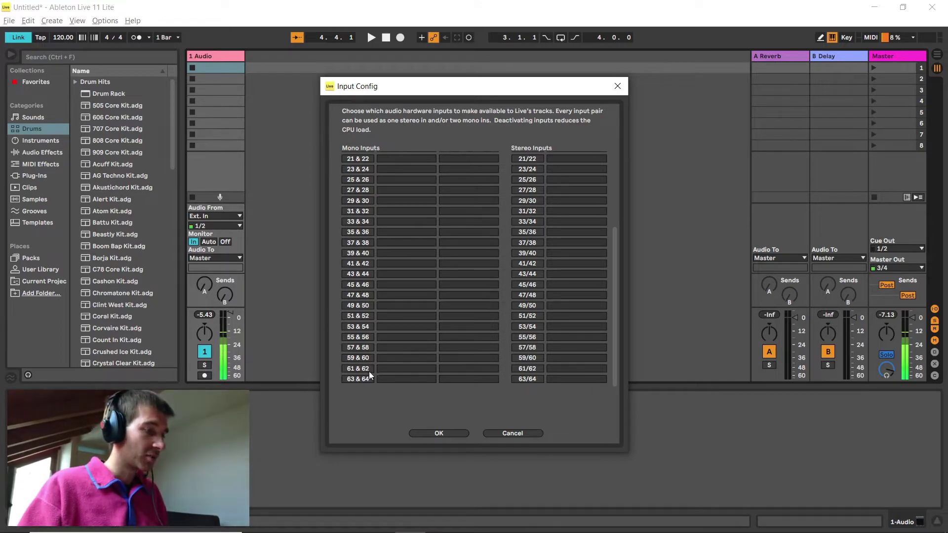
scroll(376, 200, up, 5)
scroll(376, 200, down, 3)
scroll(515, 295, up, 3)
scroll(515, 295, down, 3)
scroll(516, 294, up, 5)
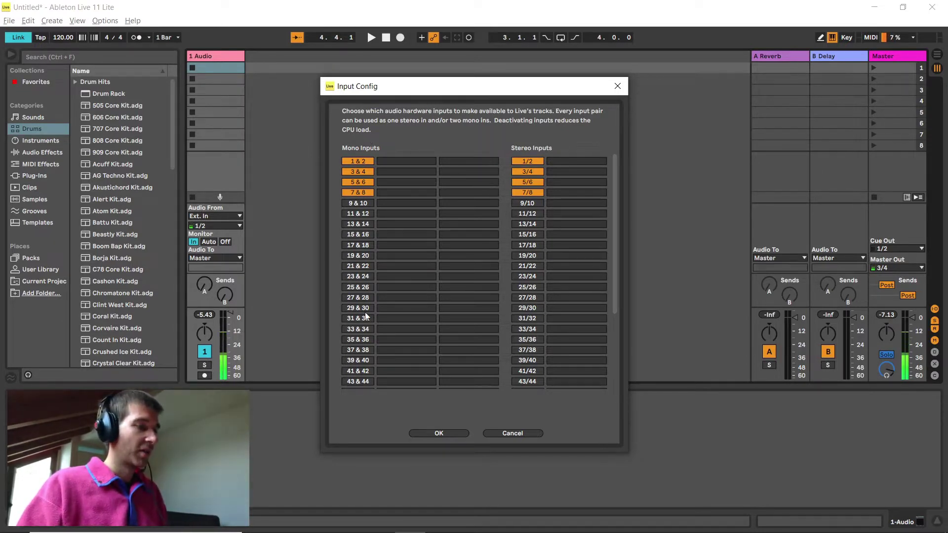
scroll(366, 316, down, 5)
scroll(366, 317, up, 5)
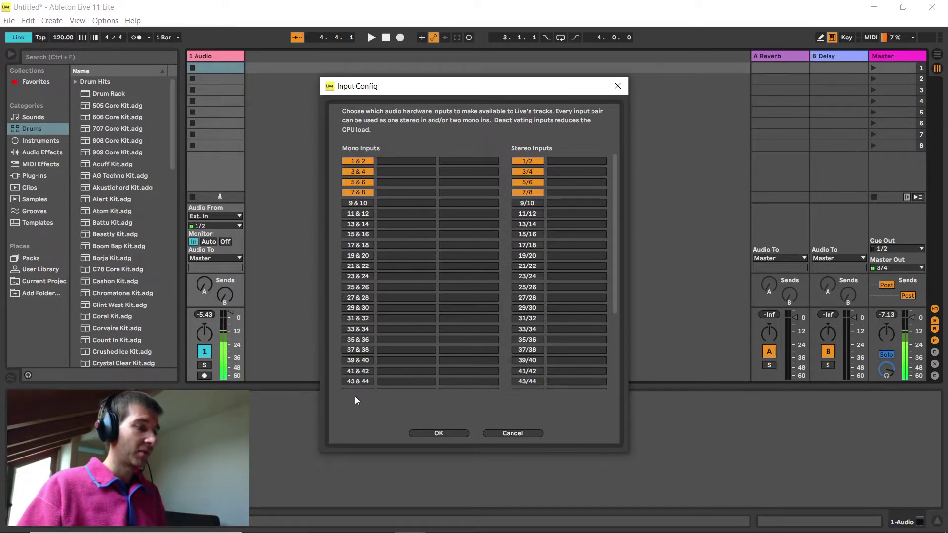
scroll(363, 319, down, 3)
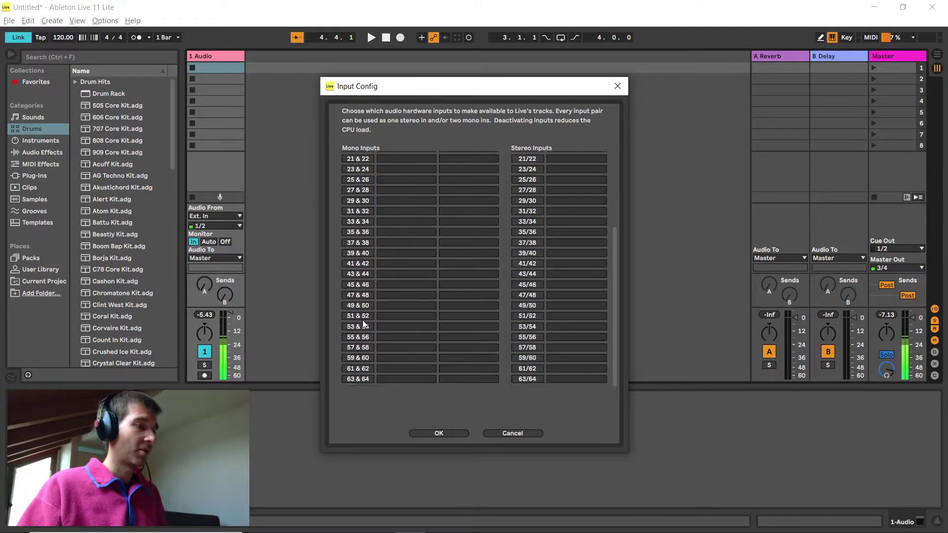
scroll(357, 292, up, 6)
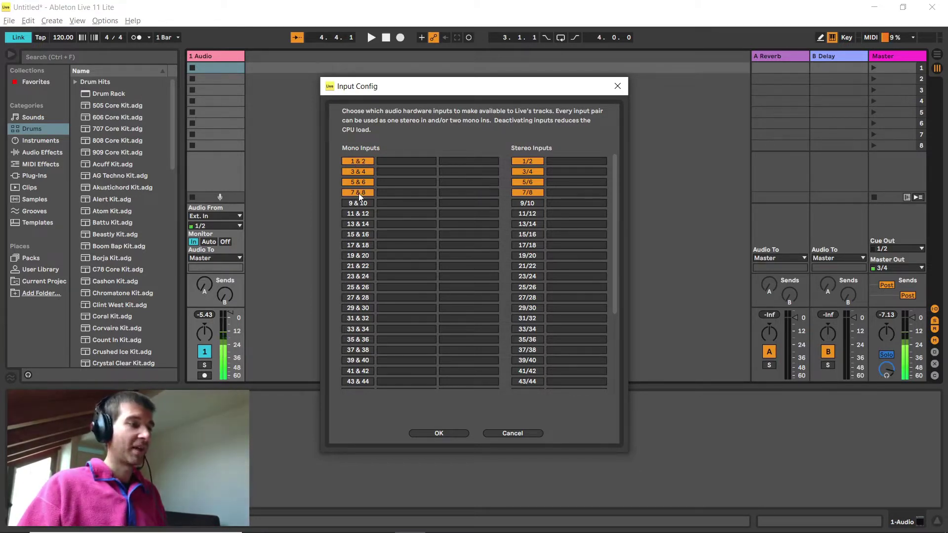
click(511, 435)
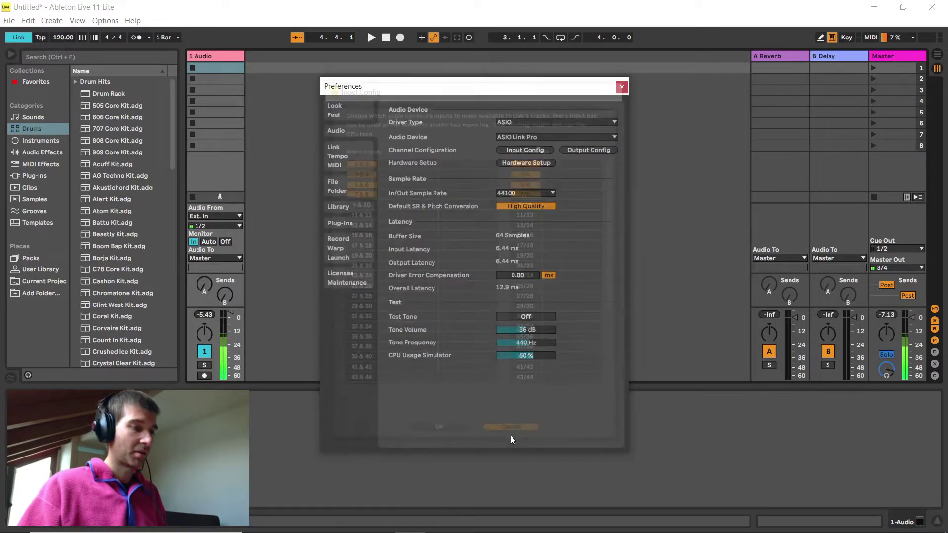
click(587, 150)
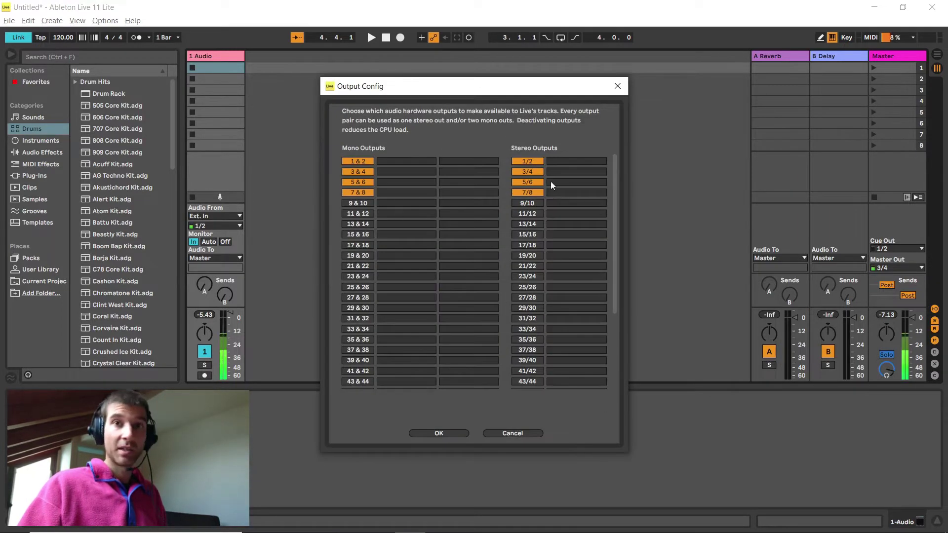
click(617, 86)
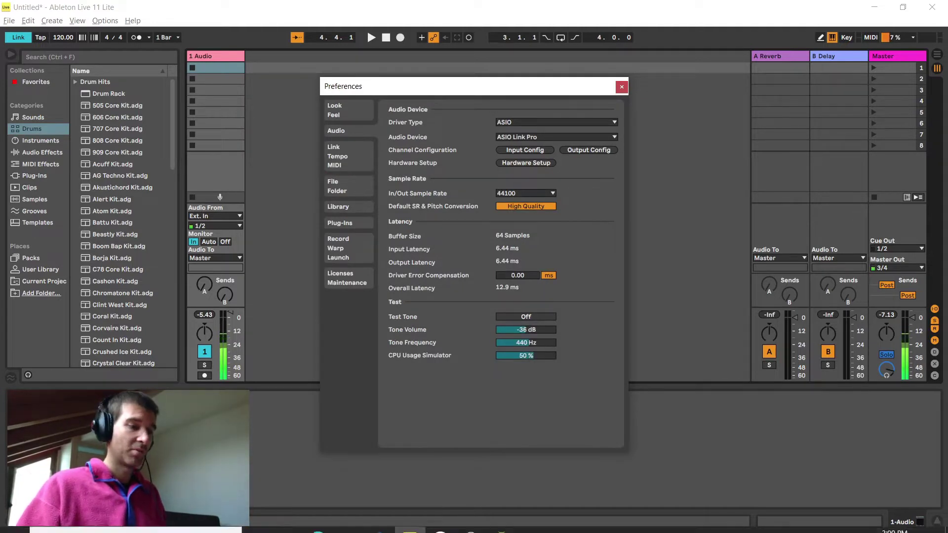
Switch to ASIO Link Pro from the background apps and place its window over Live's preferences.
mouse_move(774, 527)
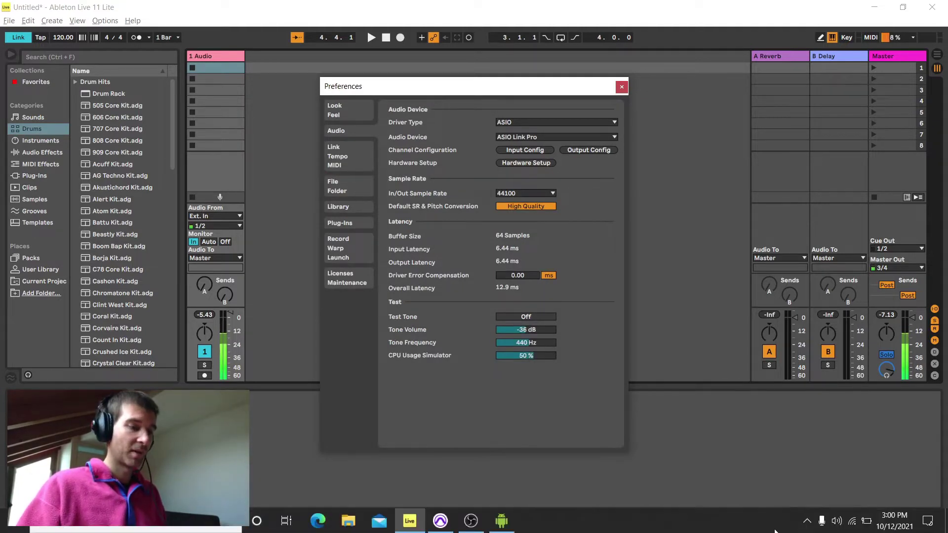
click(808, 522)
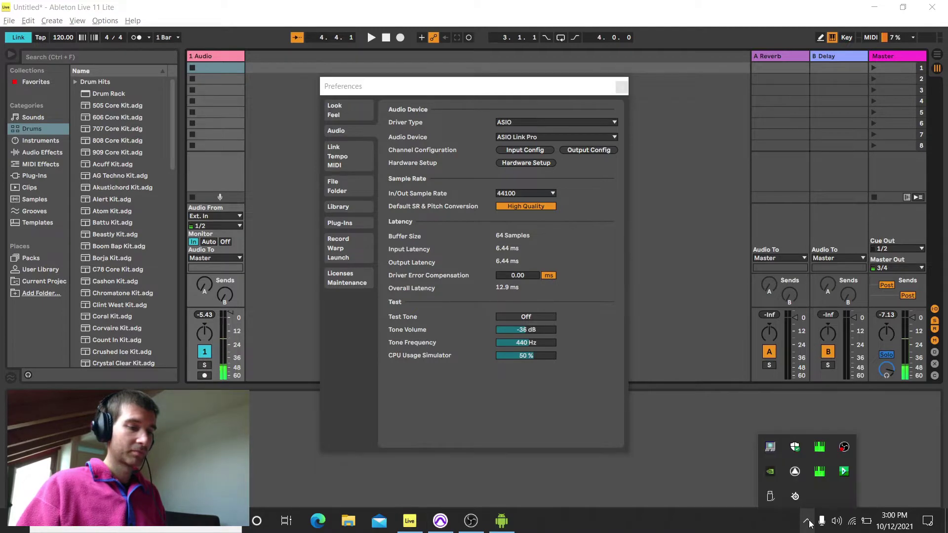
click(819, 471)
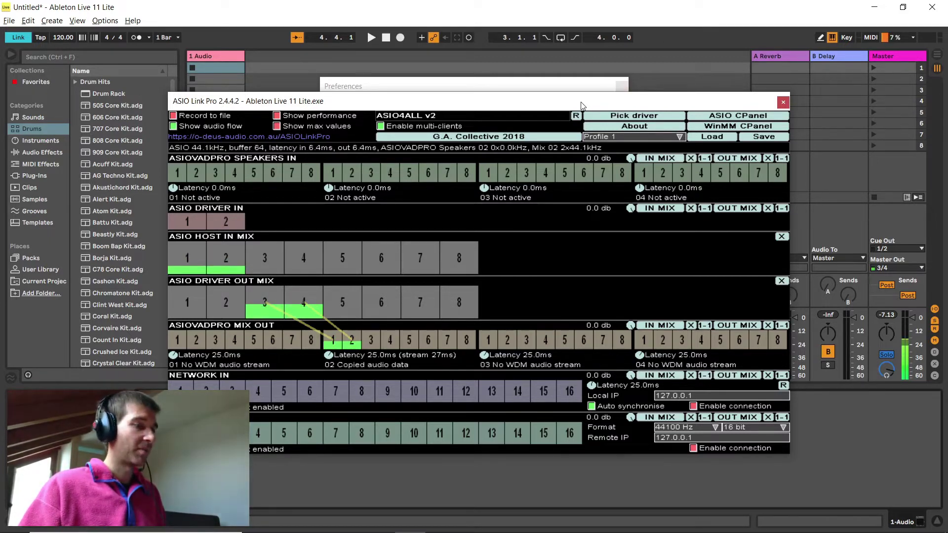
drag(583, 106, 579, 195)
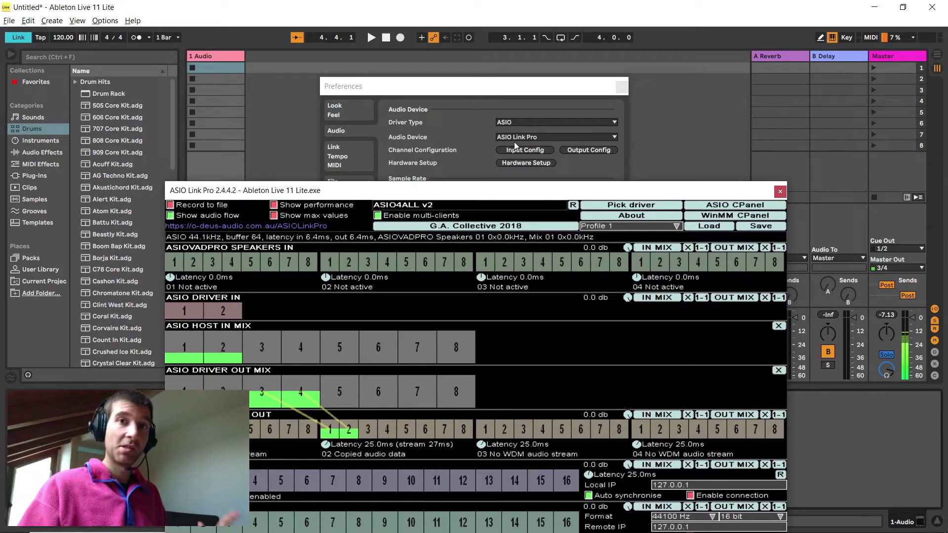
drag(516, 197, 516, 105)
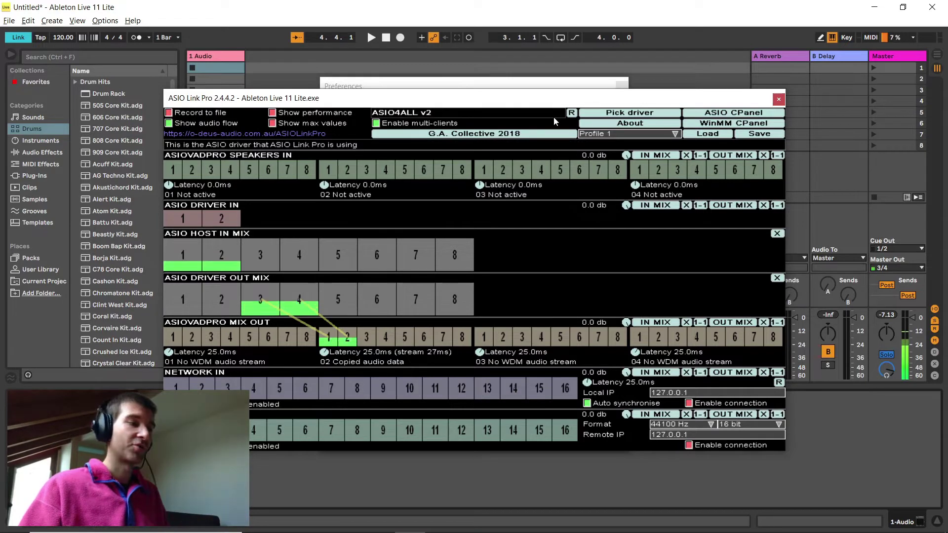
Check which ASIO drivers ASIO Link Pro can use, and leave the driver selection without applying it.
click(597, 113)
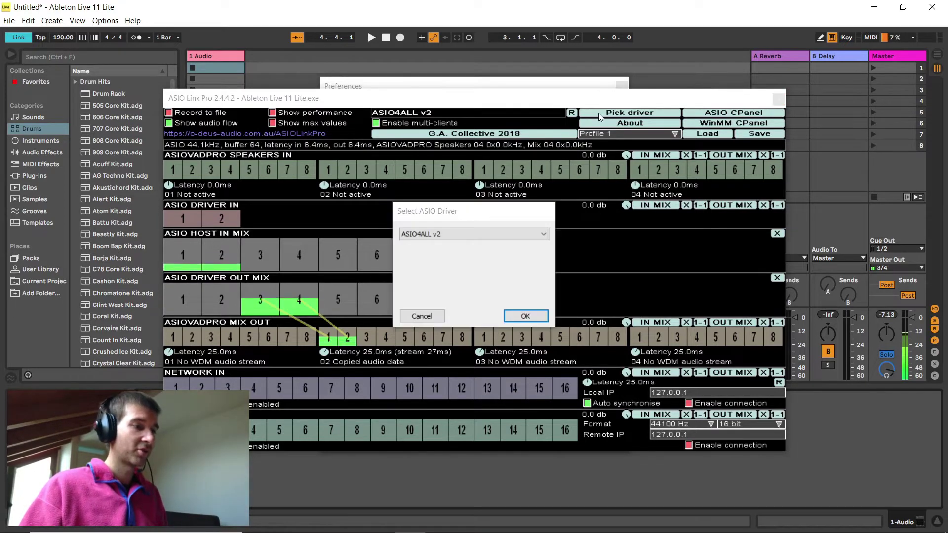
click(482, 236)
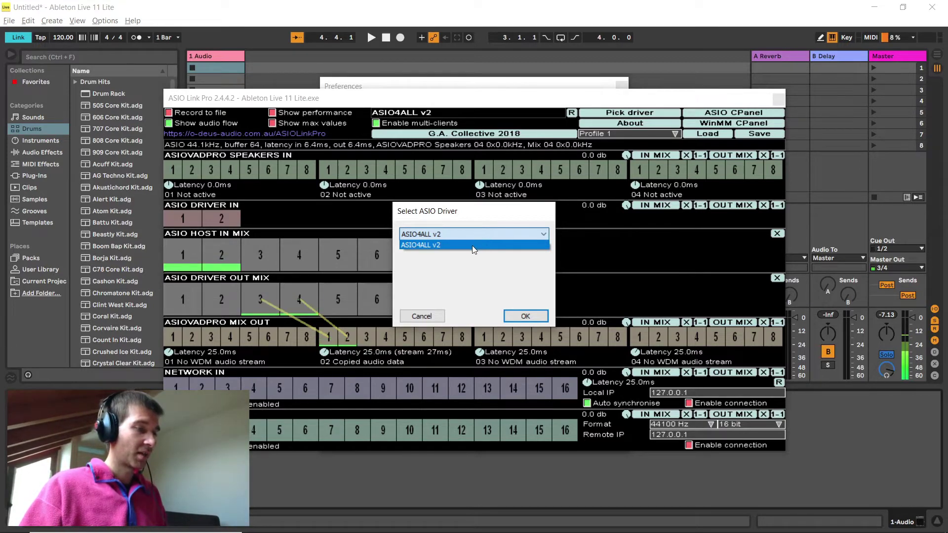
click(473, 246)
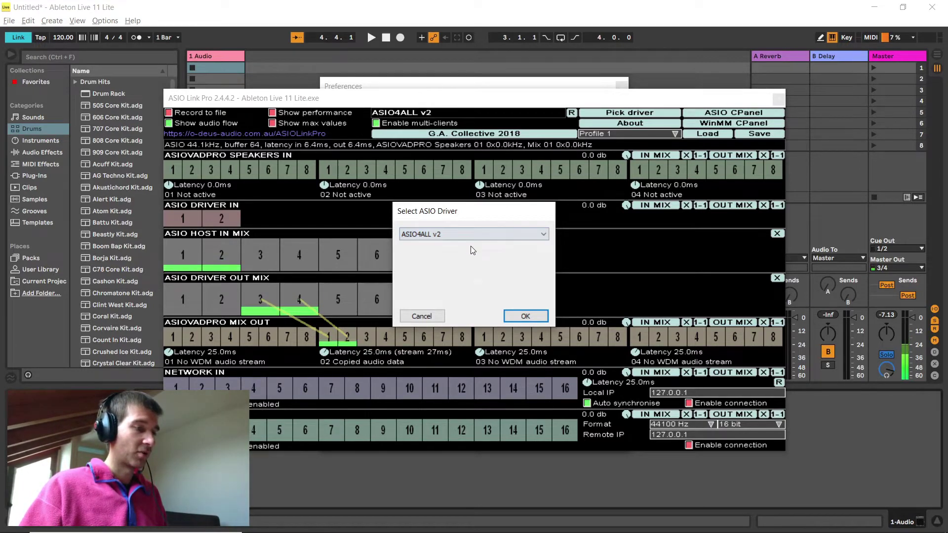
click(435, 318)
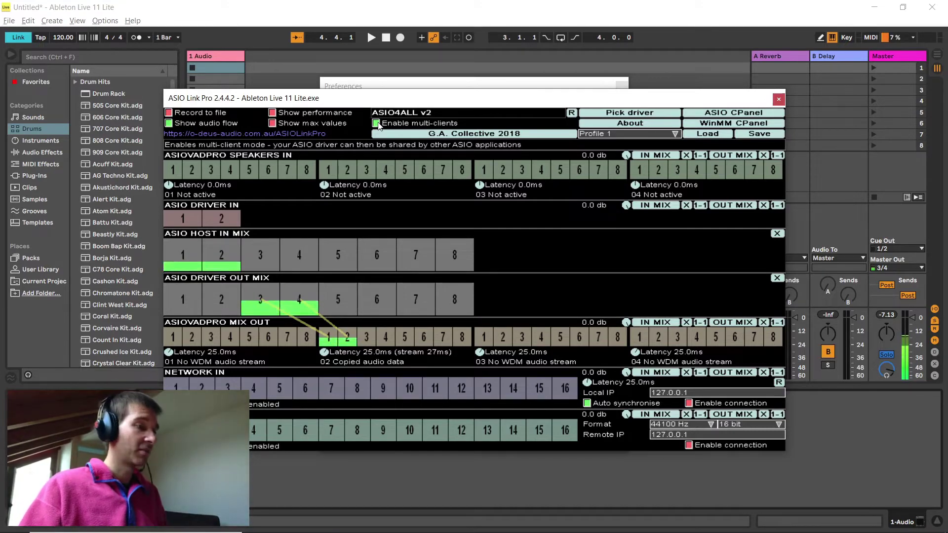
Uncover Live's preferences to view the Look Feel page, and put the ASIO Link Pro window back over them.
drag(459, 98, 470, 269)
click(361, 114)
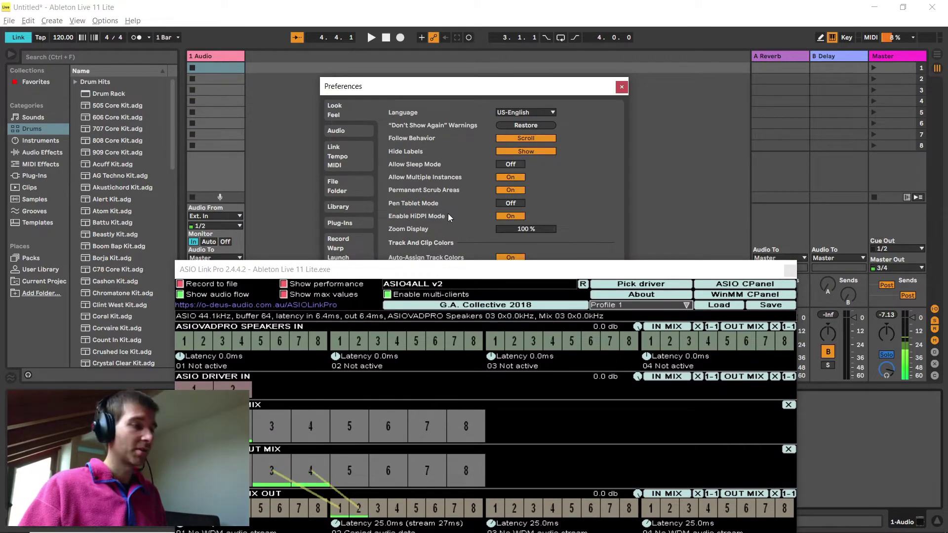
drag(440, 273, 419, 97)
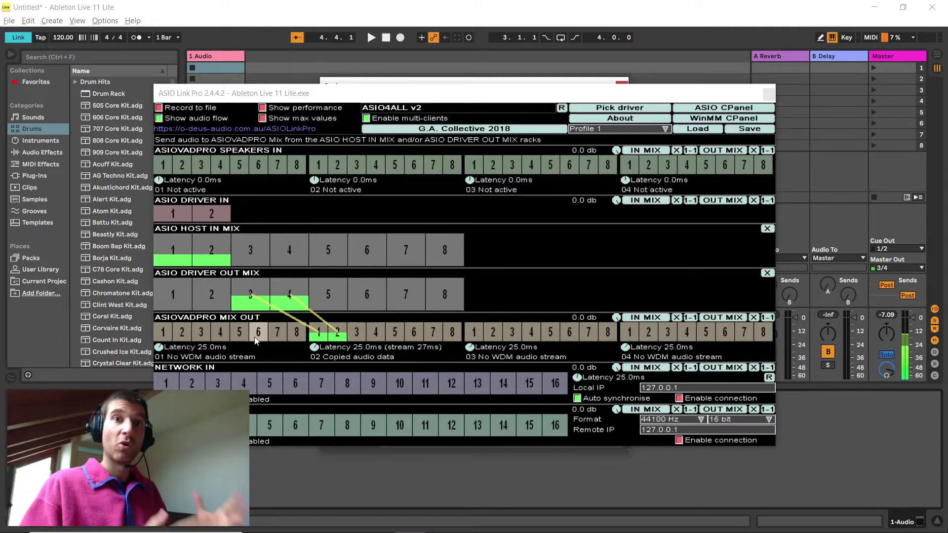
mouse_move(591, 519)
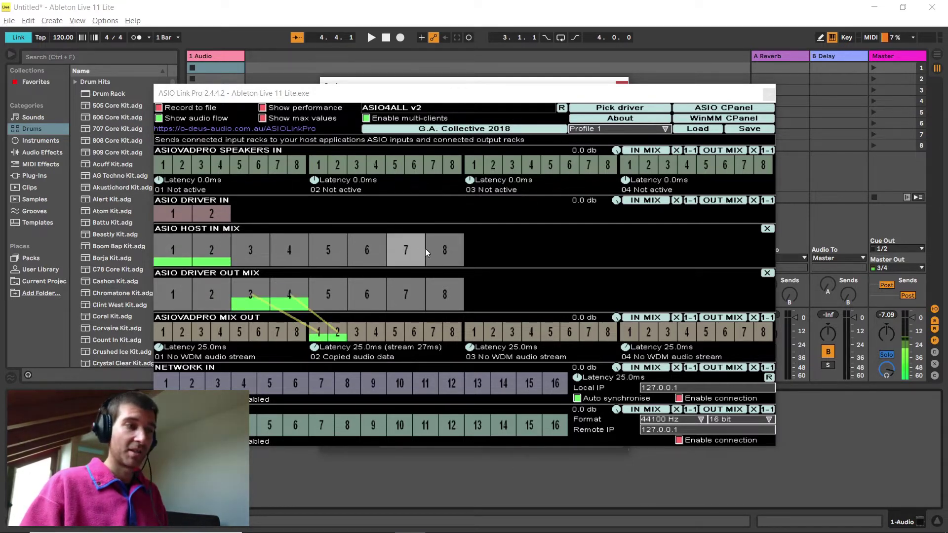
Compare the input channels in Live's audio preferences with the ASIO Link Pro mix channels, leaving the input configuration unchanged.
drag(400, 101, 404, 252)
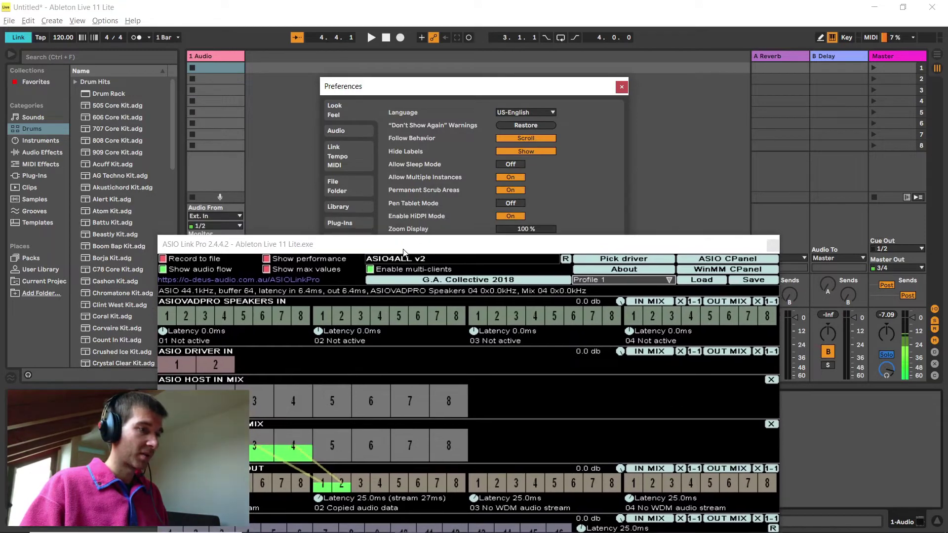
click(355, 128)
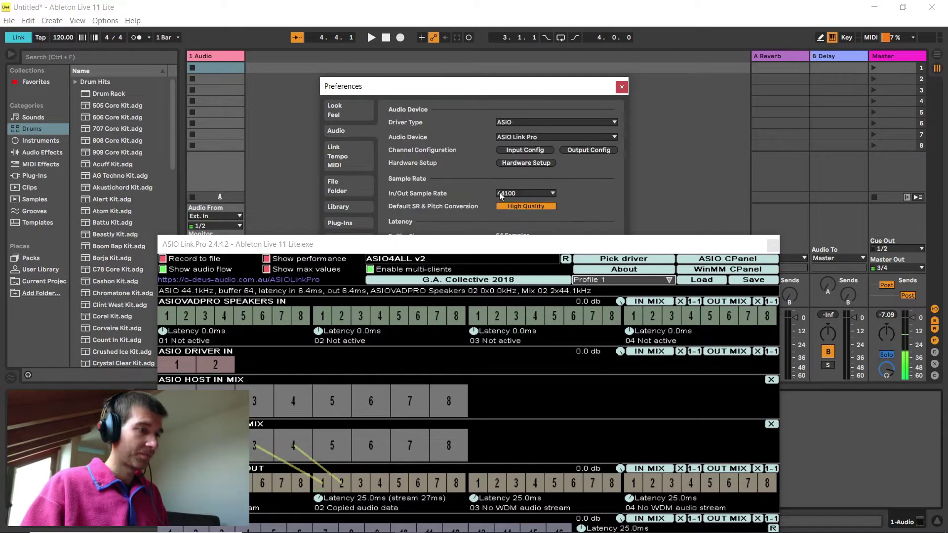
click(532, 151)
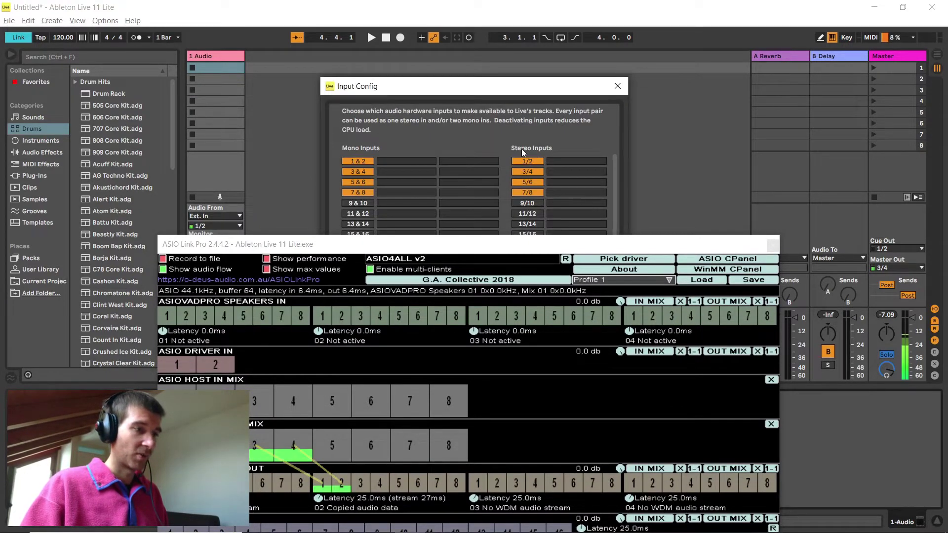
click(617, 87)
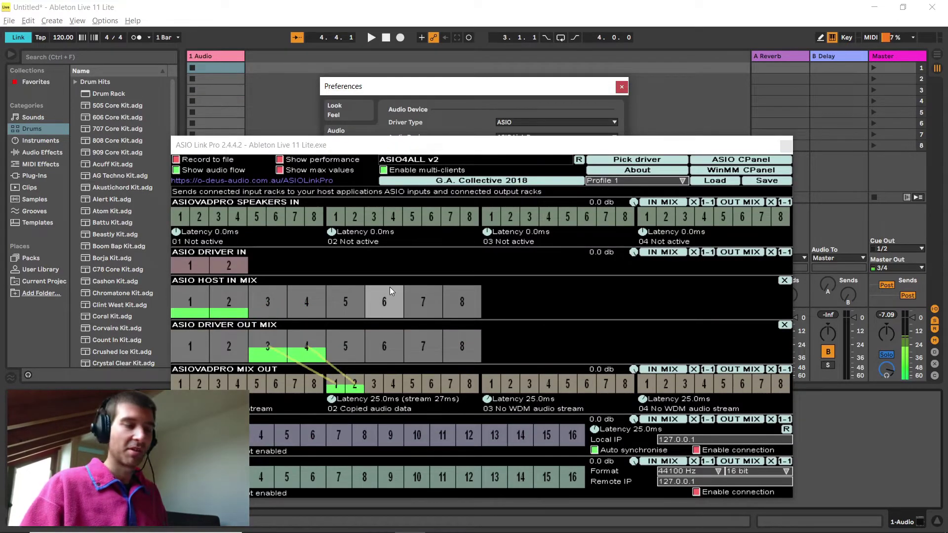
click(646, 93)
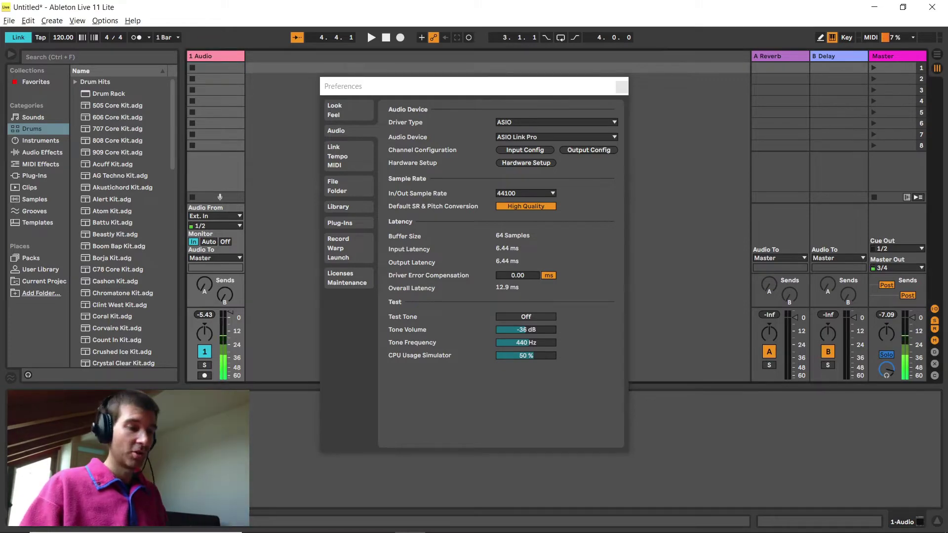
Bring ASIO Link Pro back up and save the current audio routing as Profile 1 in the Server folder.
click(806, 522)
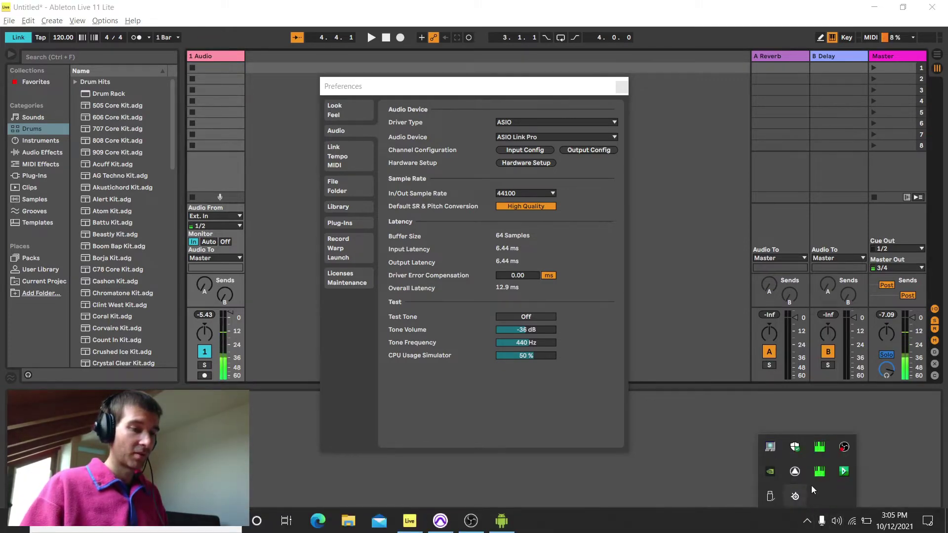
click(819, 471)
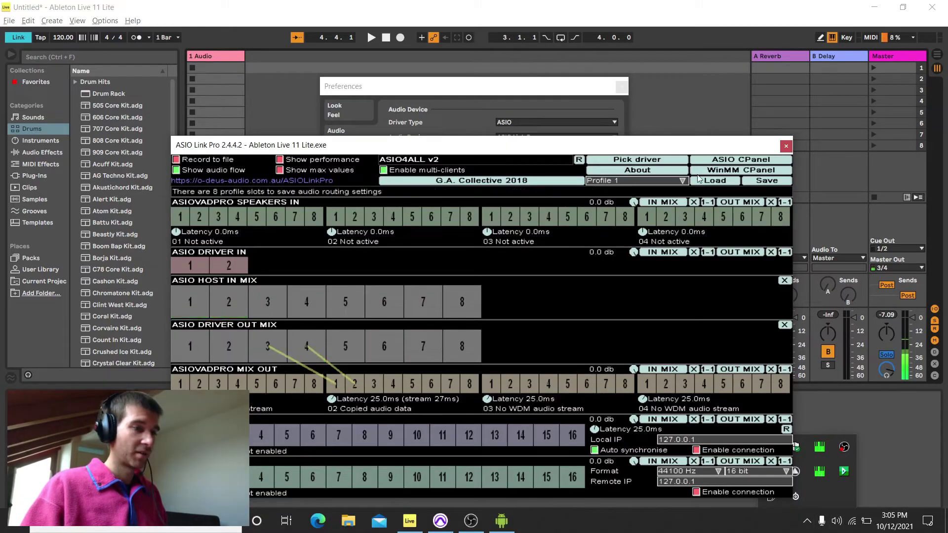
click(767, 181)
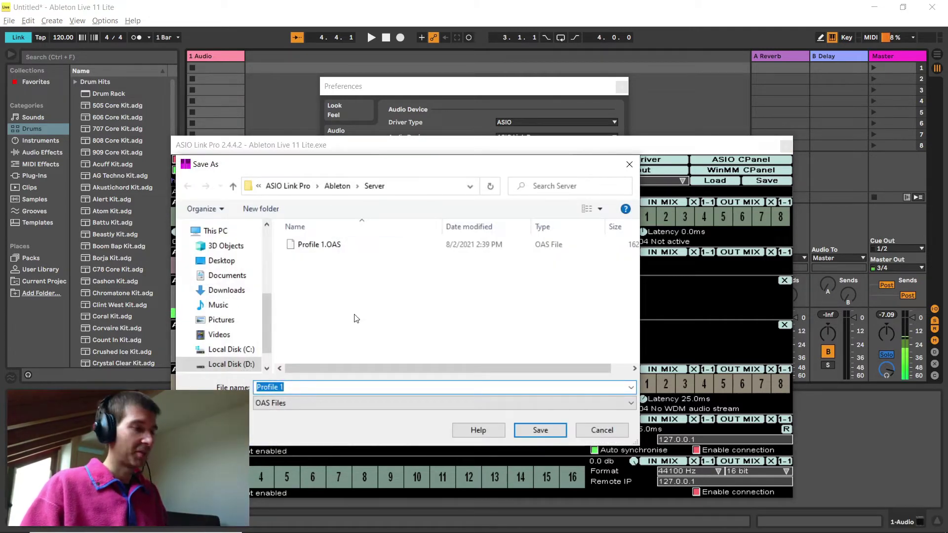
click(535, 431)
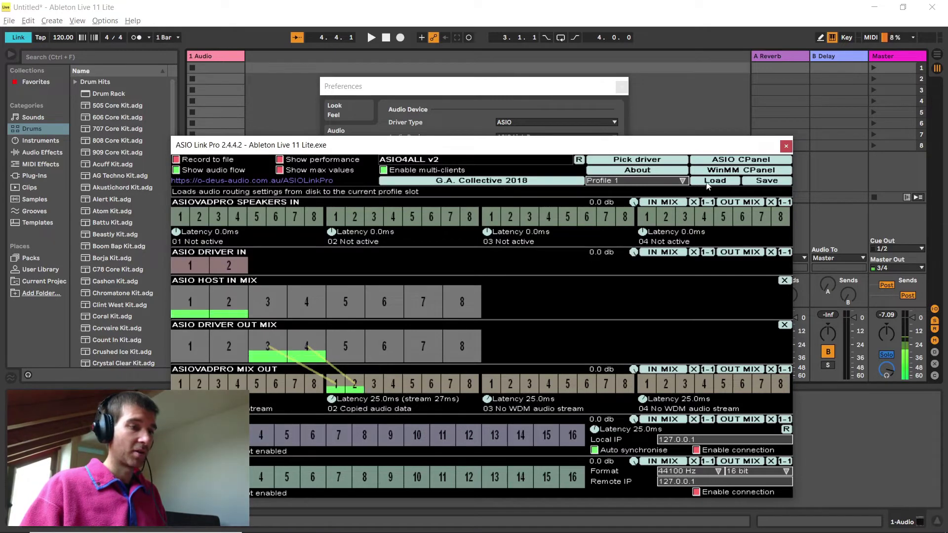
View the dialog for loading a saved routing profile, cancel it, and close the ASIO Link Pro window.
click(707, 181)
click(584, 429)
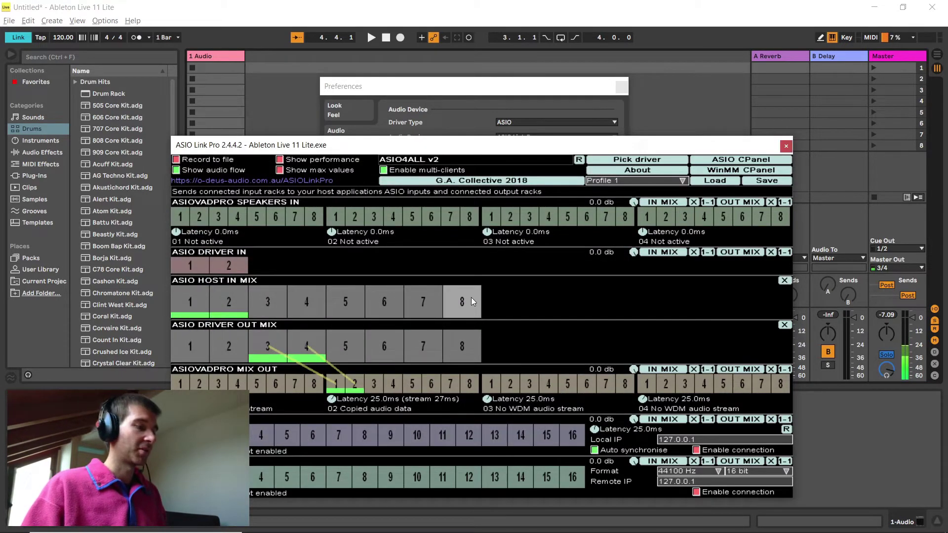
click(785, 147)
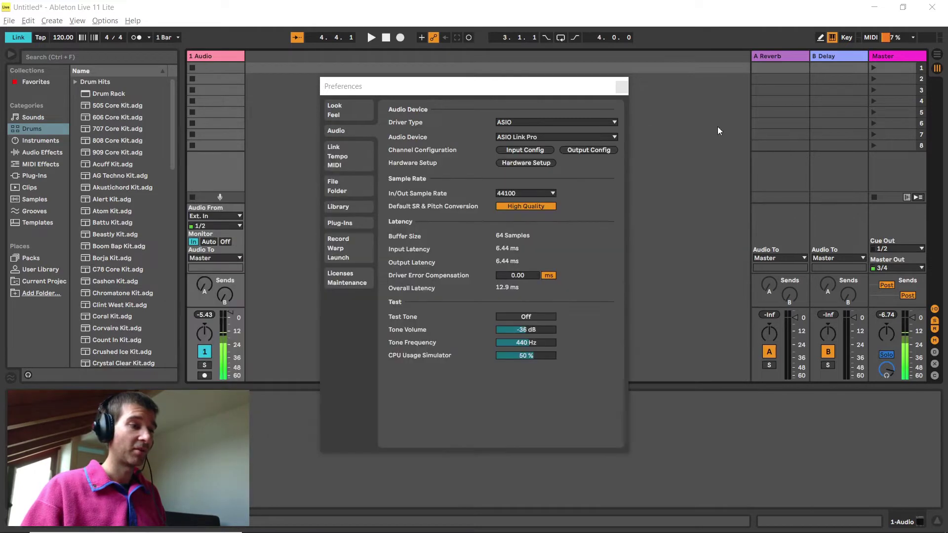
Close the audio preferences and add three audio tracks after the first audio track.
click(622, 88)
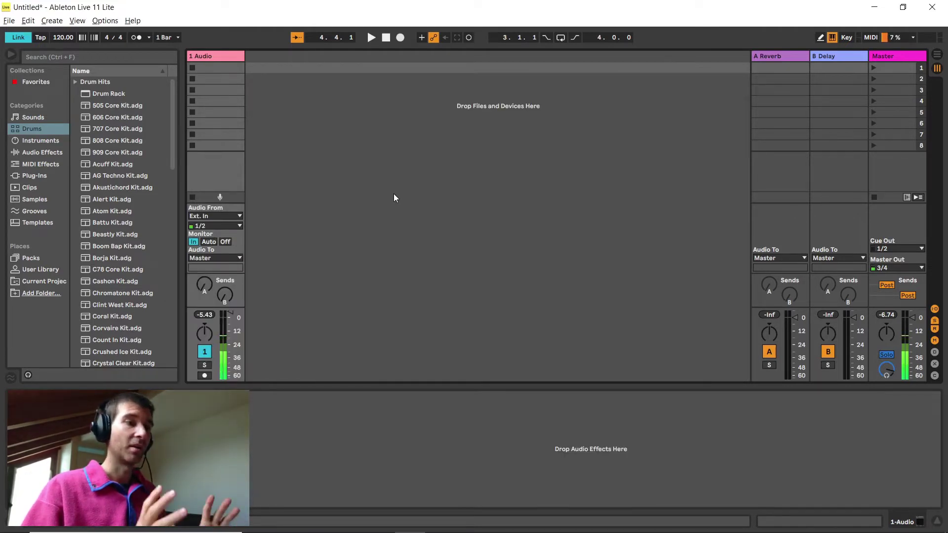
key(ctrl+t)
key(ctrl+t)
key(ctrl+t)
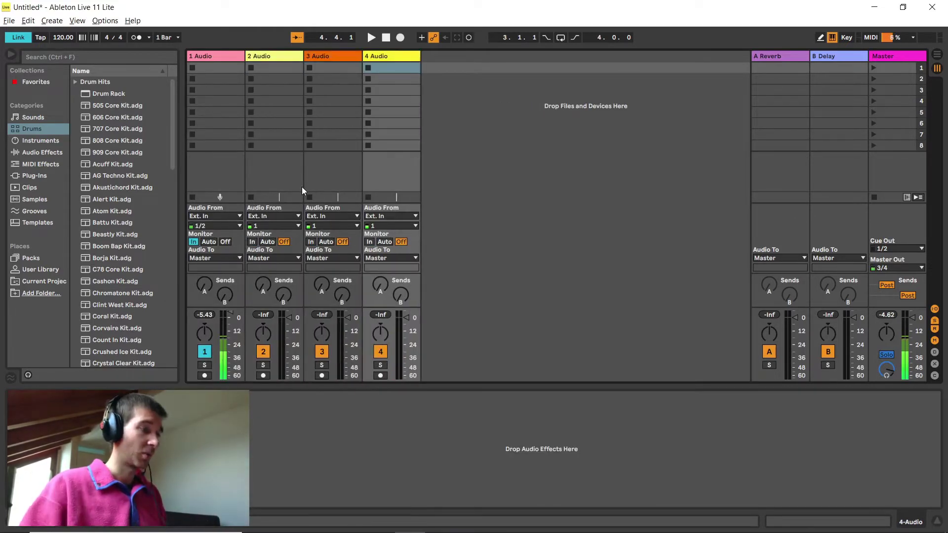
Set the external inputs of audio tracks 2, 3 and 4 to 3/4, 5/6 and 7/8, with monitoring set to In.
click(270, 225)
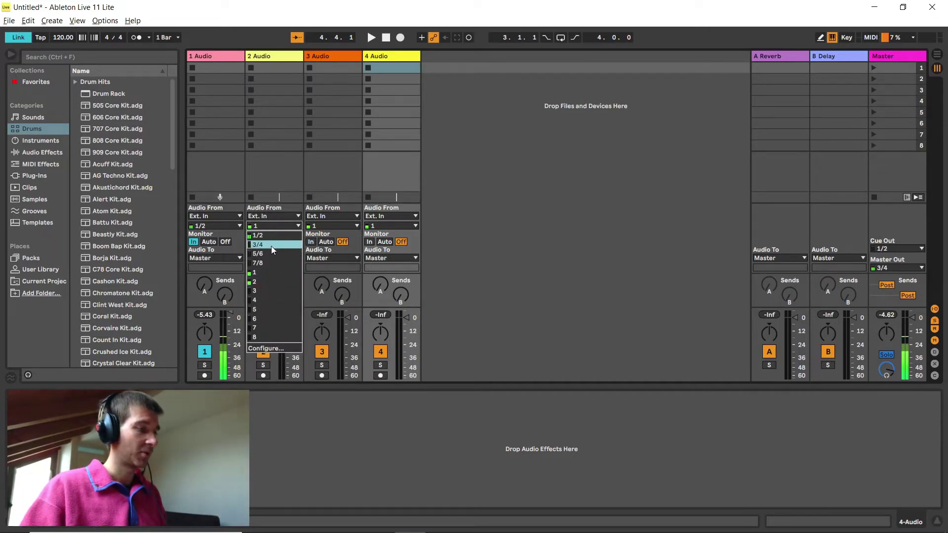
click(271, 248)
click(324, 225)
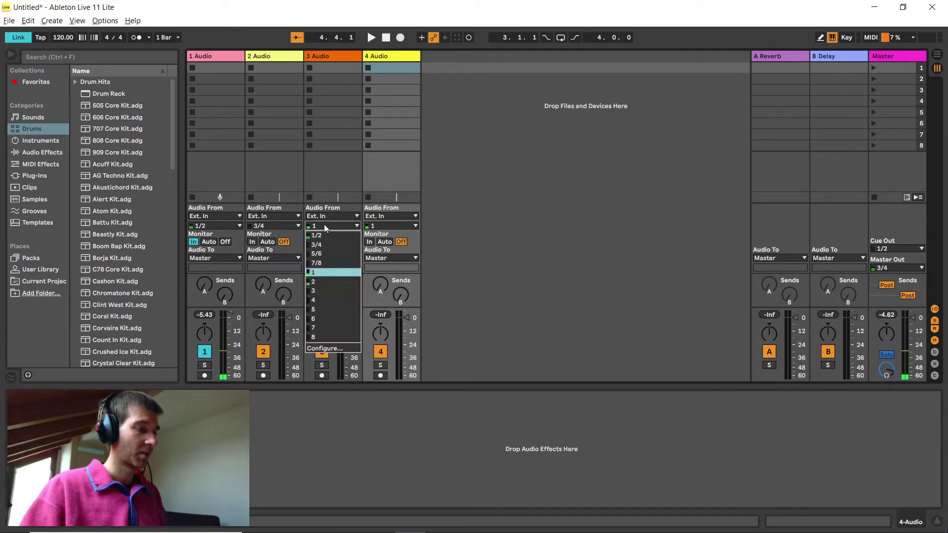
click(325, 249)
click(324, 226)
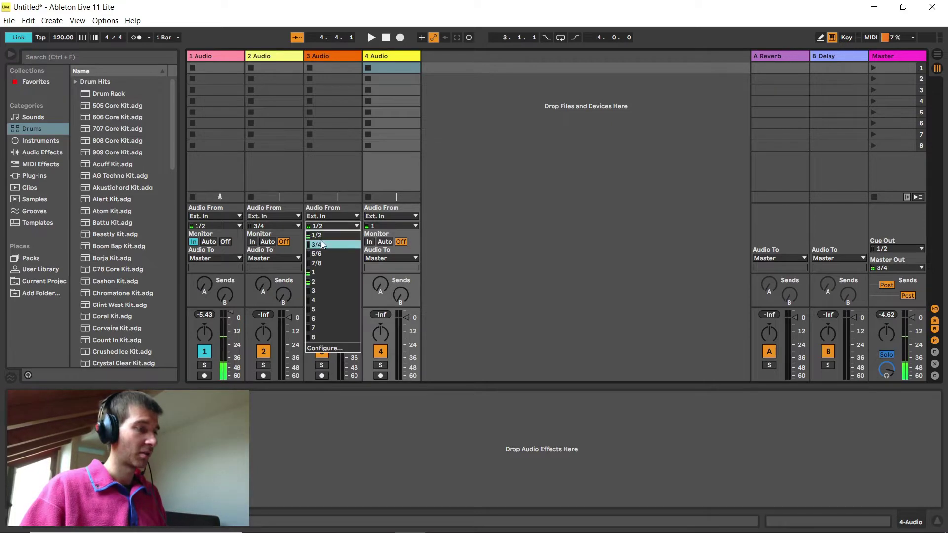
click(320, 250)
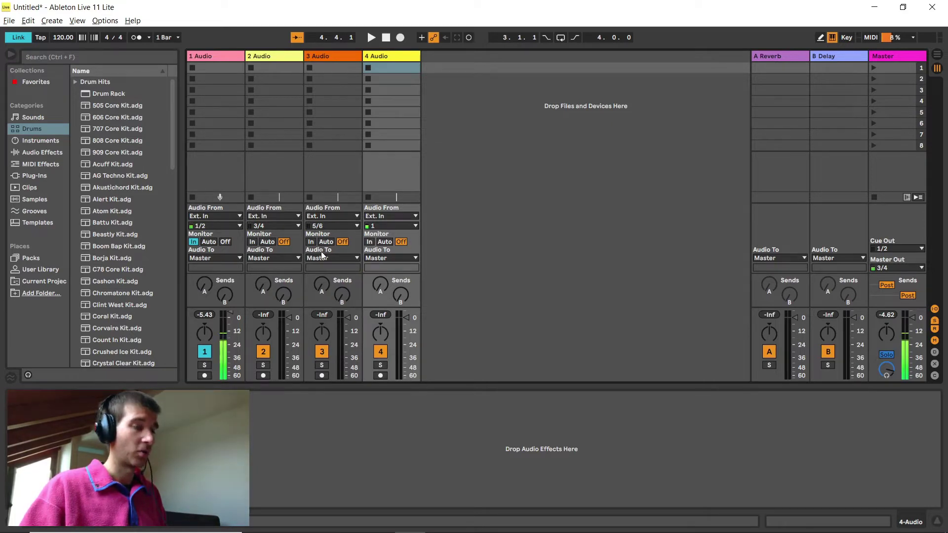
click(386, 225)
click(380, 263)
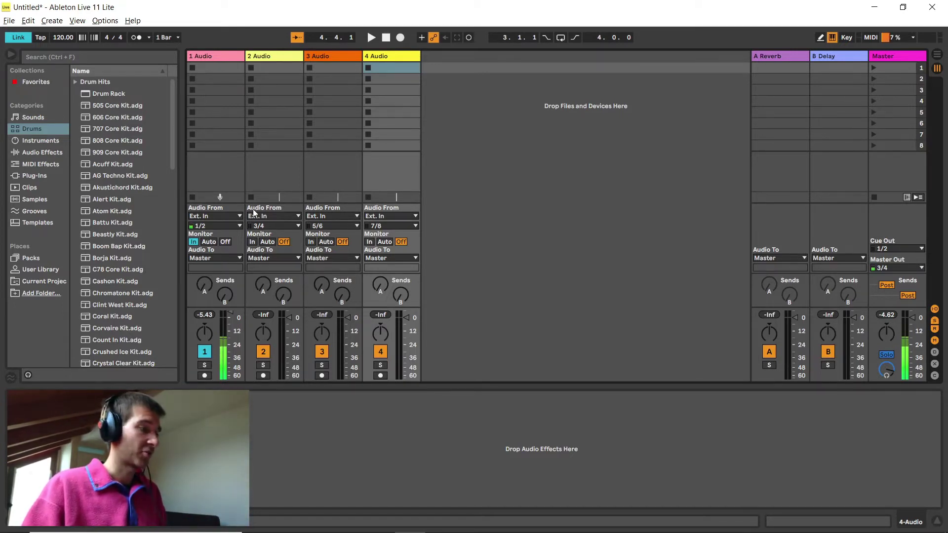
click(253, 242)
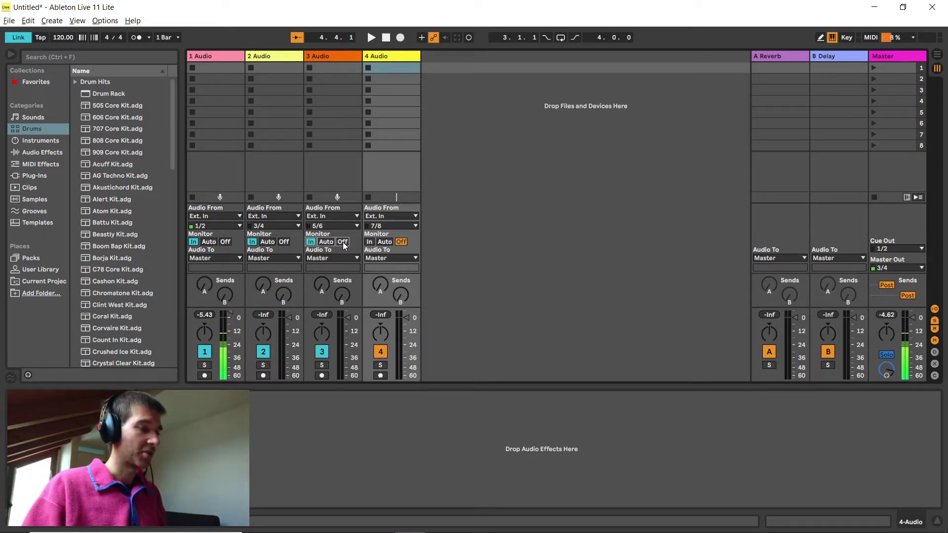
click(370, 242)
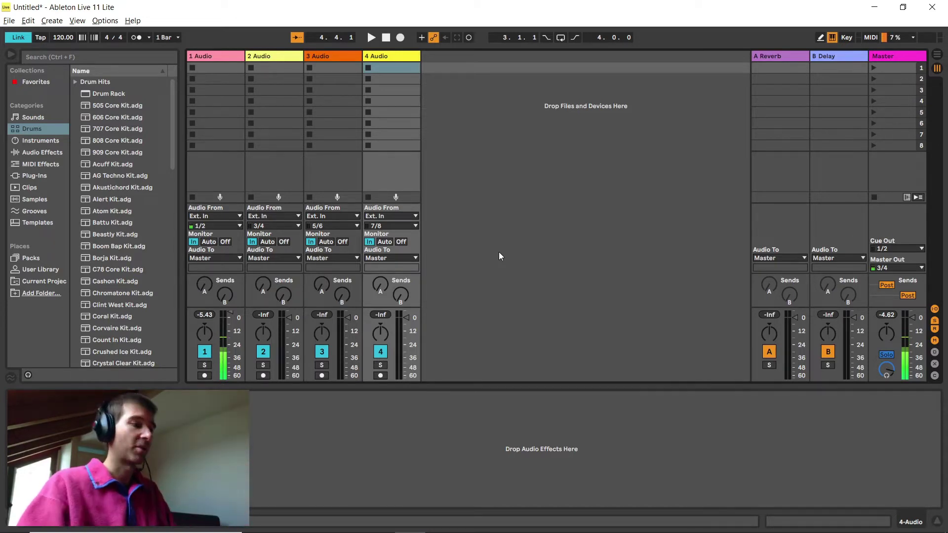
Search Windows for Live and launch a second instance of Ableton Live 11 Lite.
mouse_move(305, 532)
click(198, 529)
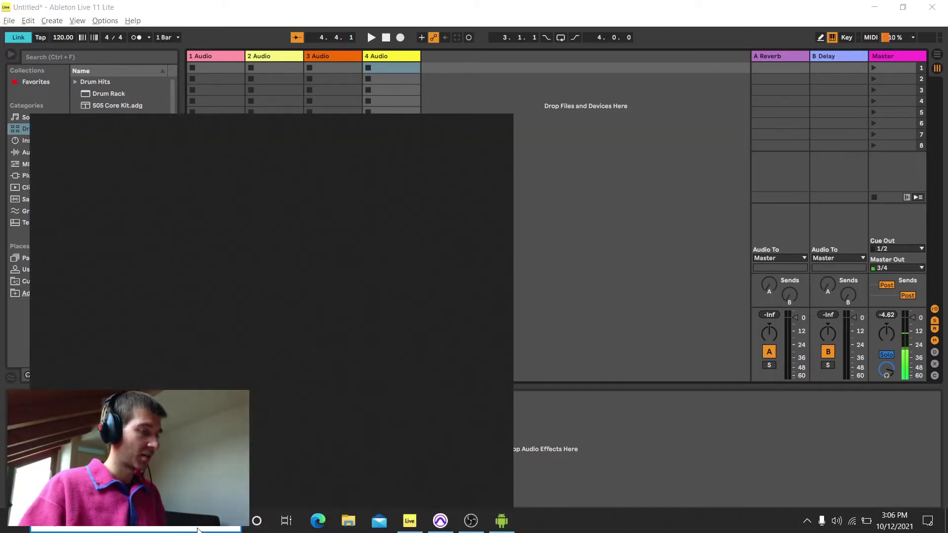
text(live)
click(158, 189)
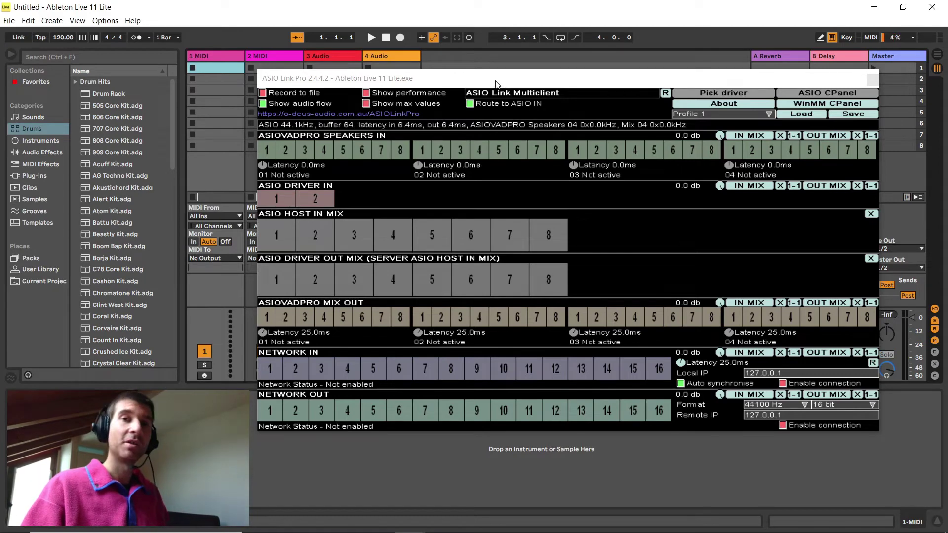
Review the ASIO driver inputs and host mix channels in the new instance's ASIO Link Pro window, and close the window.
drag(496, 83, 421, 87)
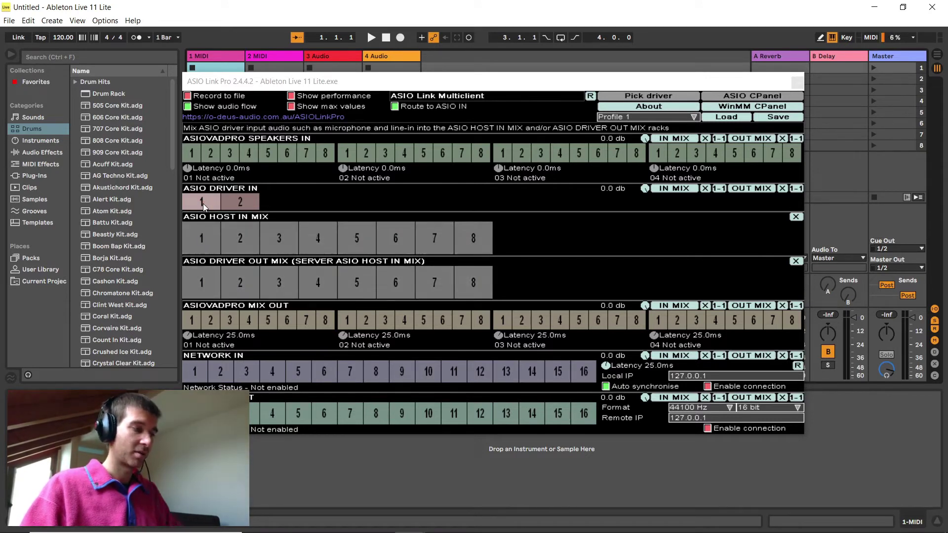
mouse_move(203, 203)
mouse_down()
mouse_move(215, 227)
mouse_move(197, 242)
mouse_up()
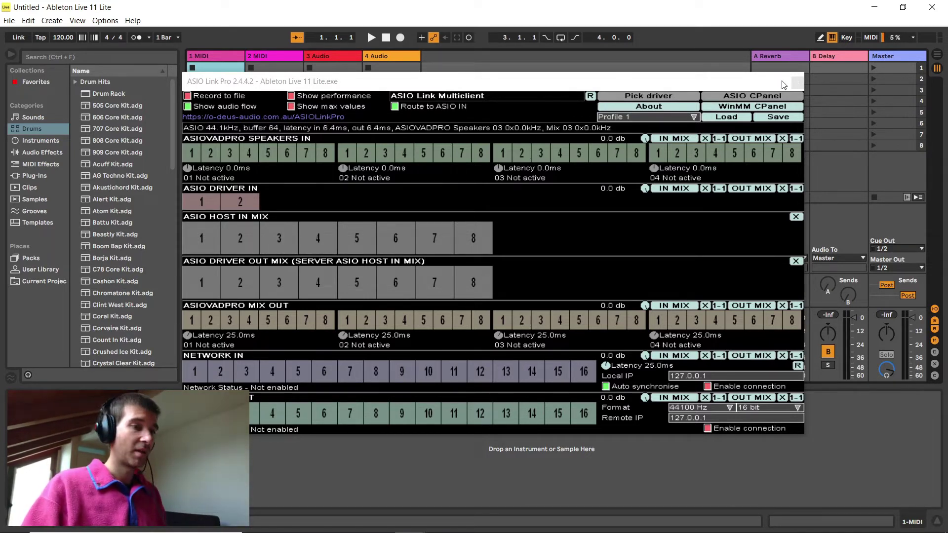
click(796, 82)
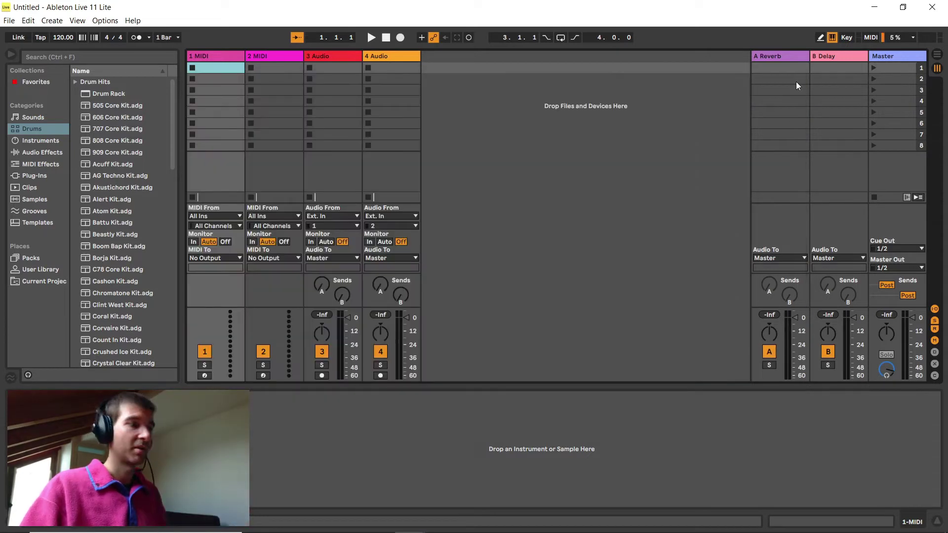
Delete both MIDI tracks and add audio tracks until the new set has eight.
shift+click(265, 55)
key(Delete)
key(ctrl+t)
key(ctrl+t)
key(ctrl+t)
key(ctrl+t)
key(ctrl+t)
key(ctrl+t)
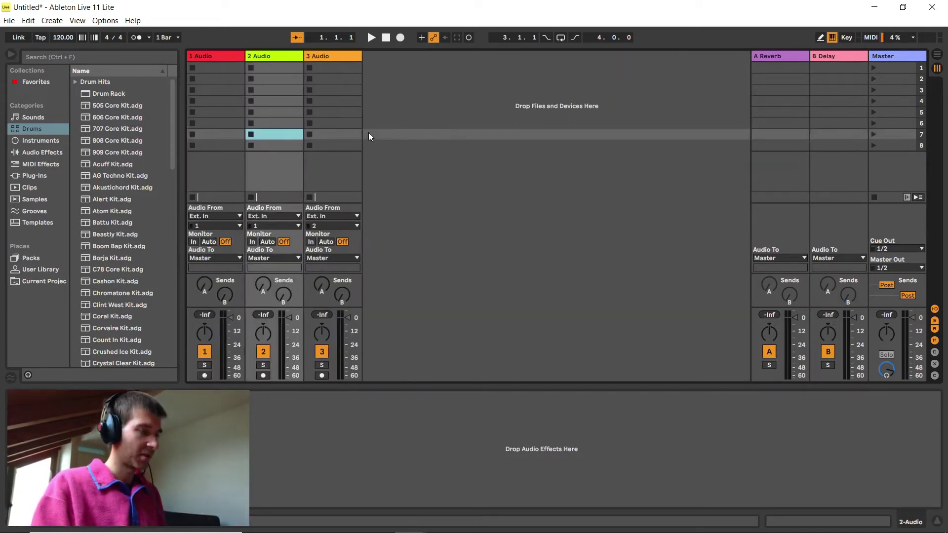
key(ctrl+t)
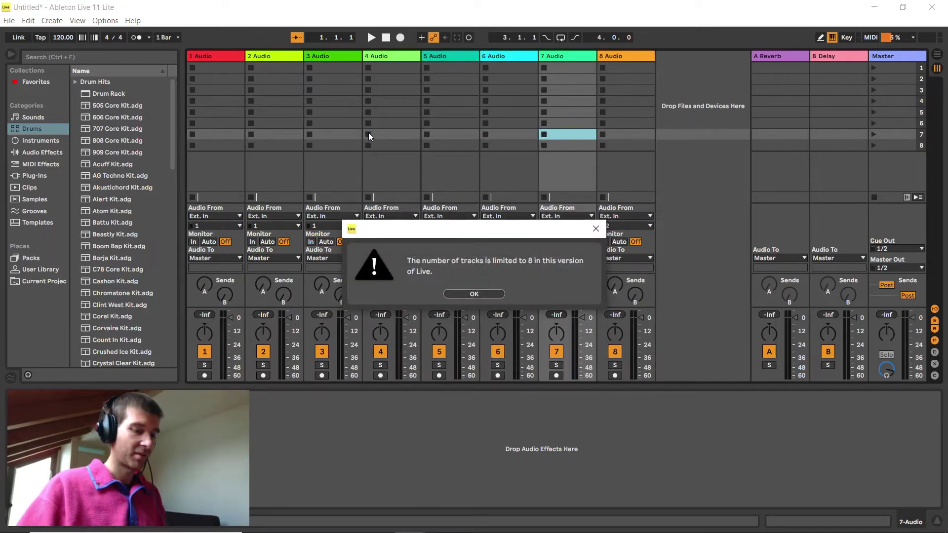
key(Return)
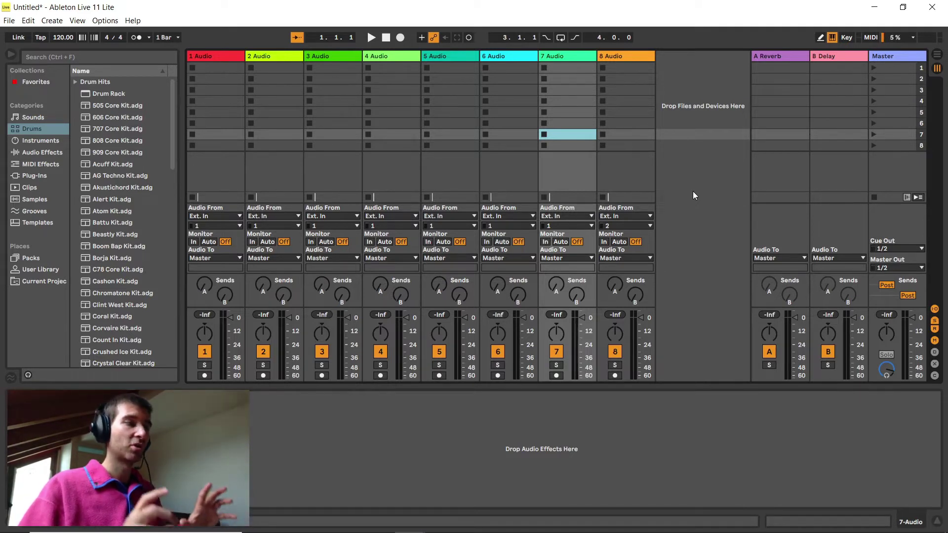
Set the external inputs of audio tracks 2, 3 and 4 to mono channels 2, 3 and 4.
click(264, 226)
click(268, 281)
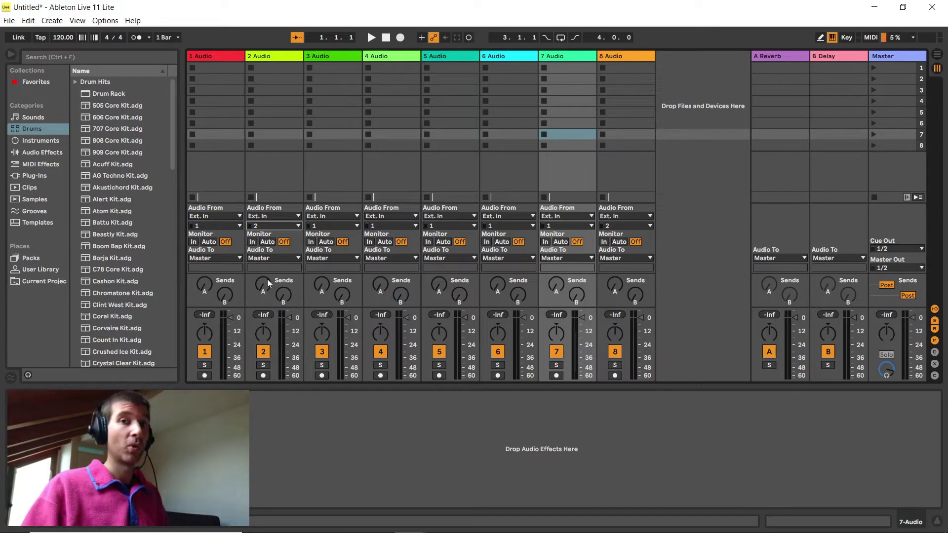
click(329, 225)
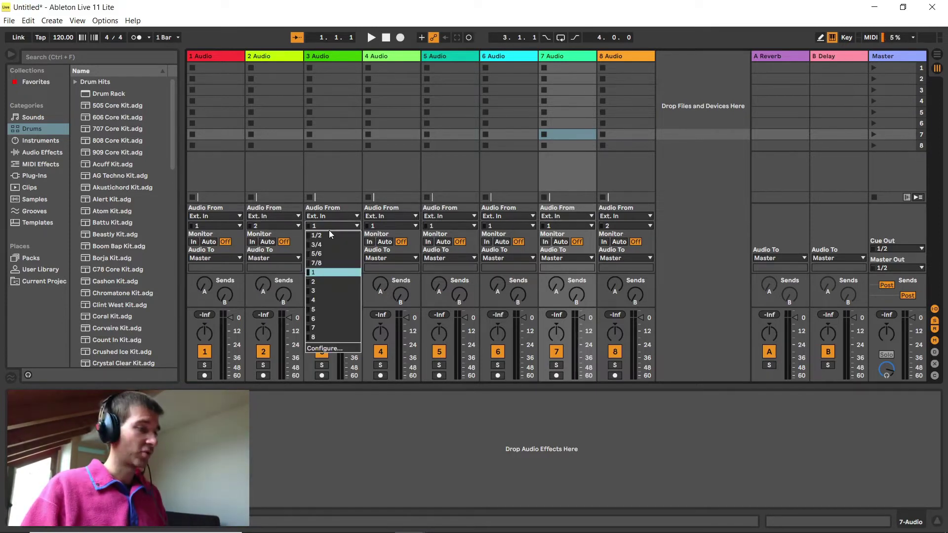
click(327, 290)
click(390, 226)
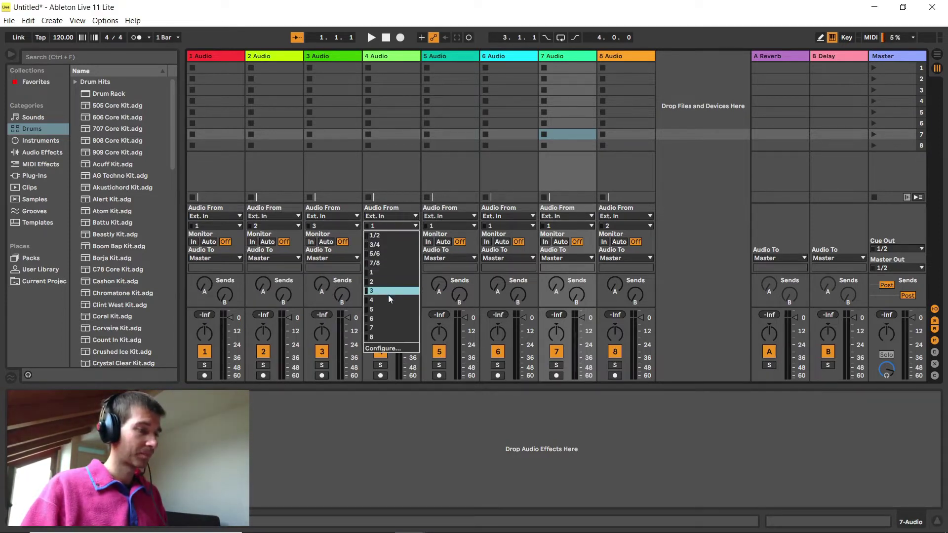
click(389, 300)
Set the external input of audio track 5 to stereo pair 5/6 and of track 6 to 7/8.
click(221, 57)
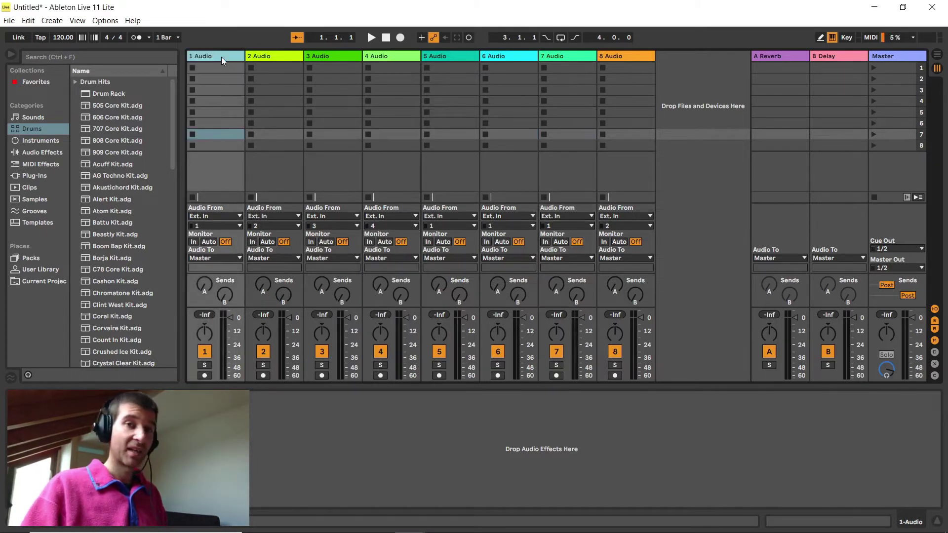
click(257, 57)
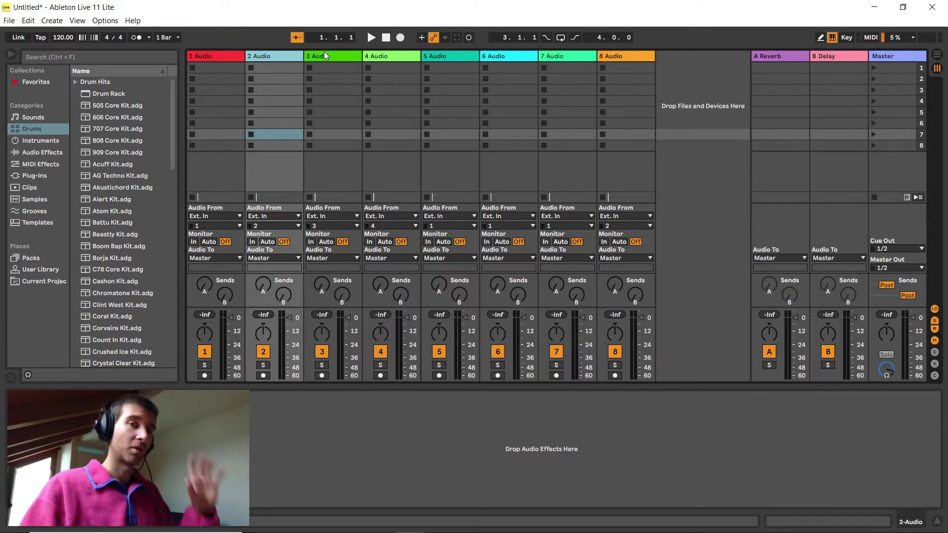
click(434, 57)
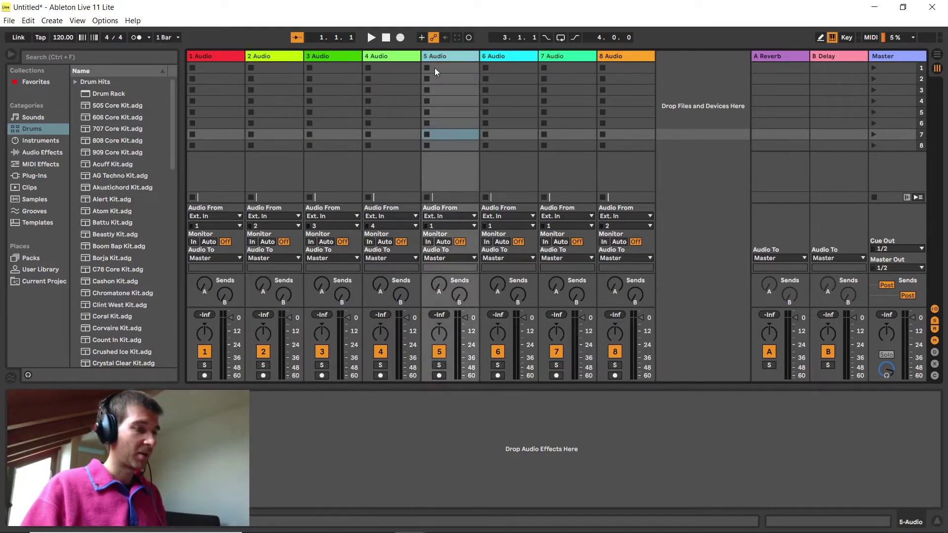
click(443, 226)
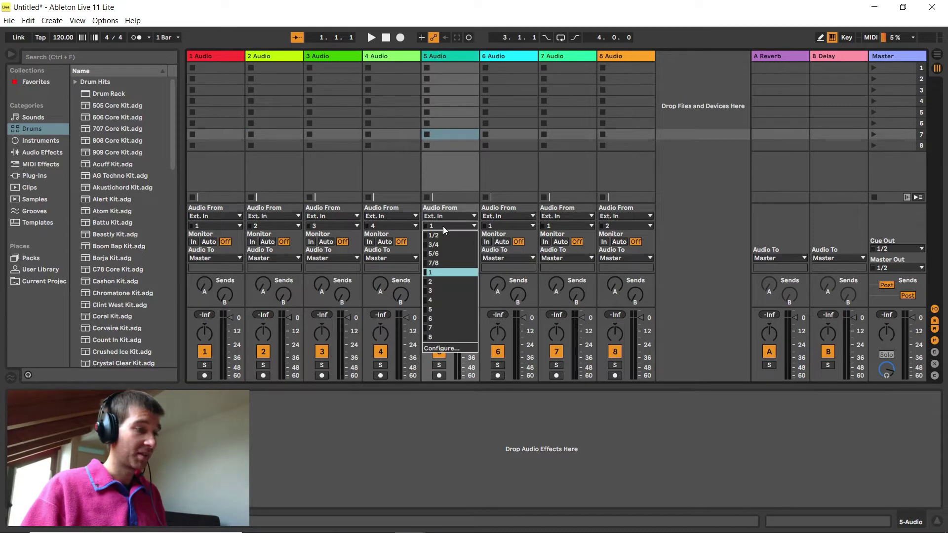
click(445, 253)
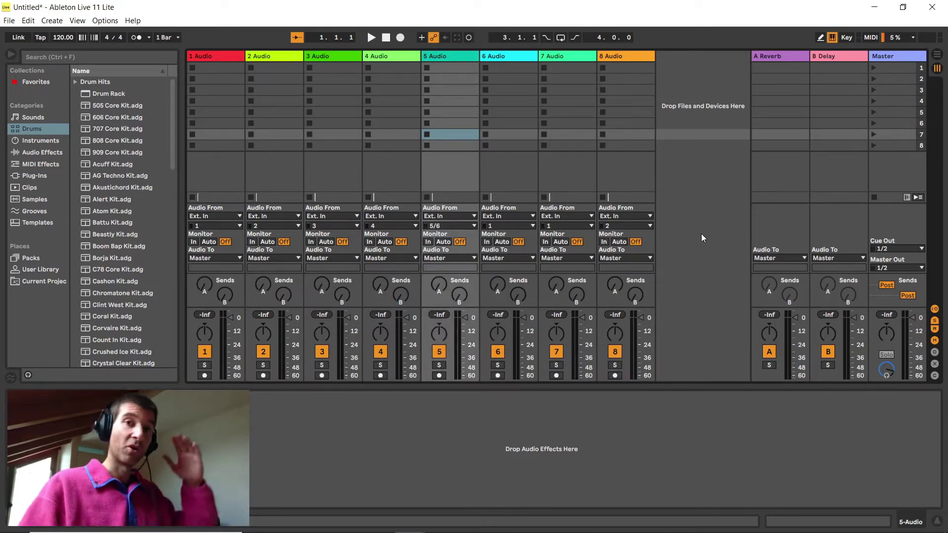
click(499, 223)
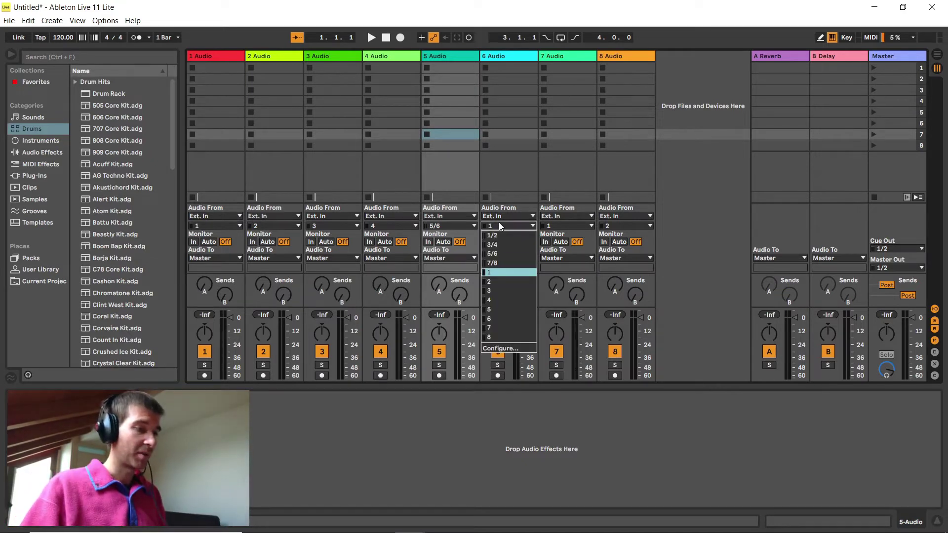
click(503, 260)
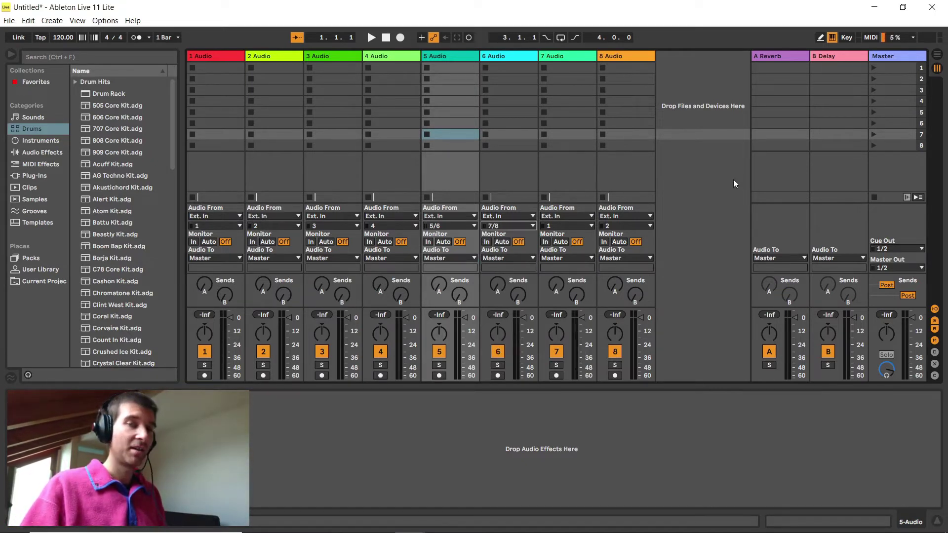
Delete audio tracks 7 and 8.
click(559, 56)
shift+click(619, 55)
key(Delete)
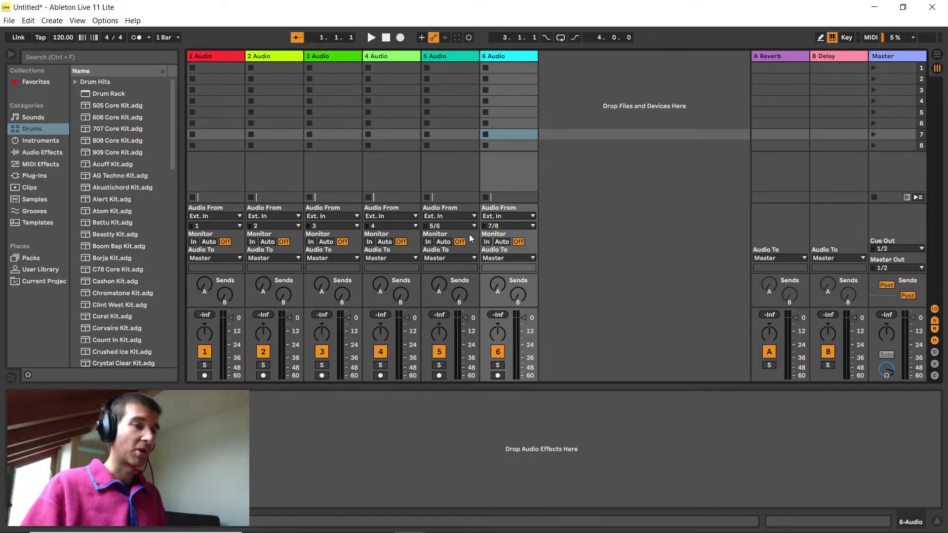
View the arrangement briefly, and try out audio track 1's volume fader and its send to Reverb in the session mixer.
key(Tab)
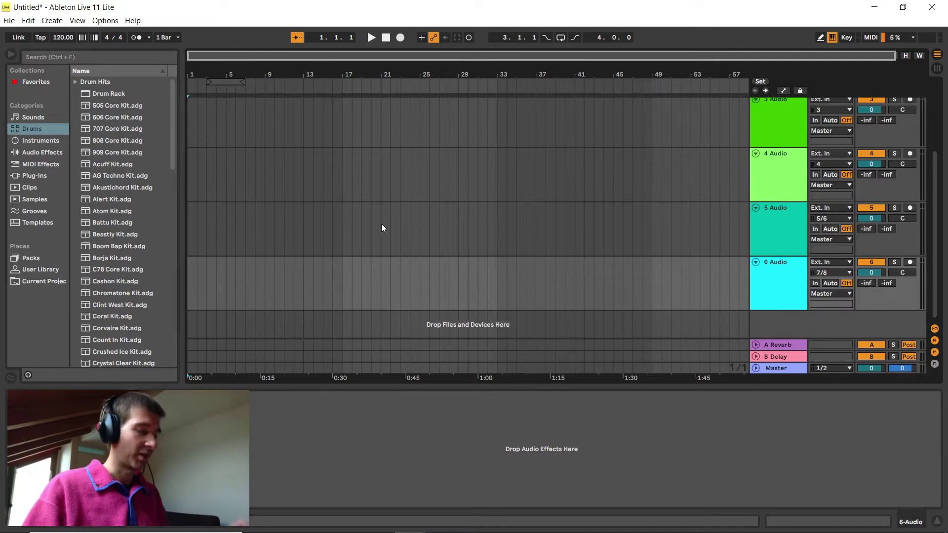
key(Tab)
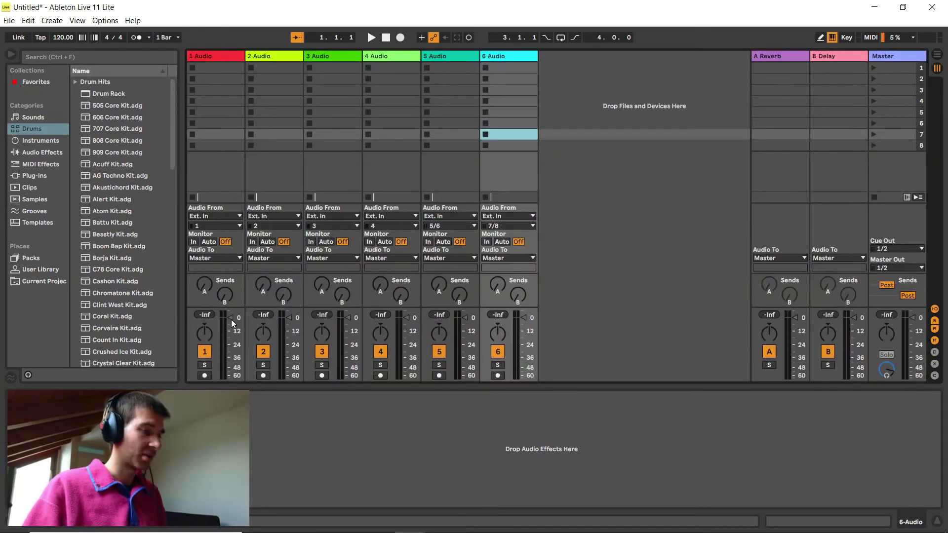
drag(230, 318, 230, 332)
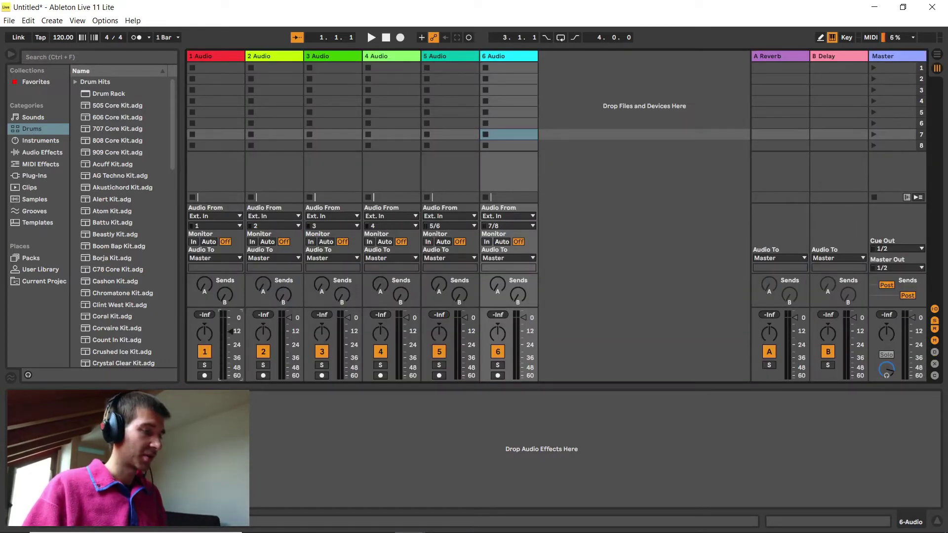
double_click(204, 330)
drag(205, 294, 204, 287)
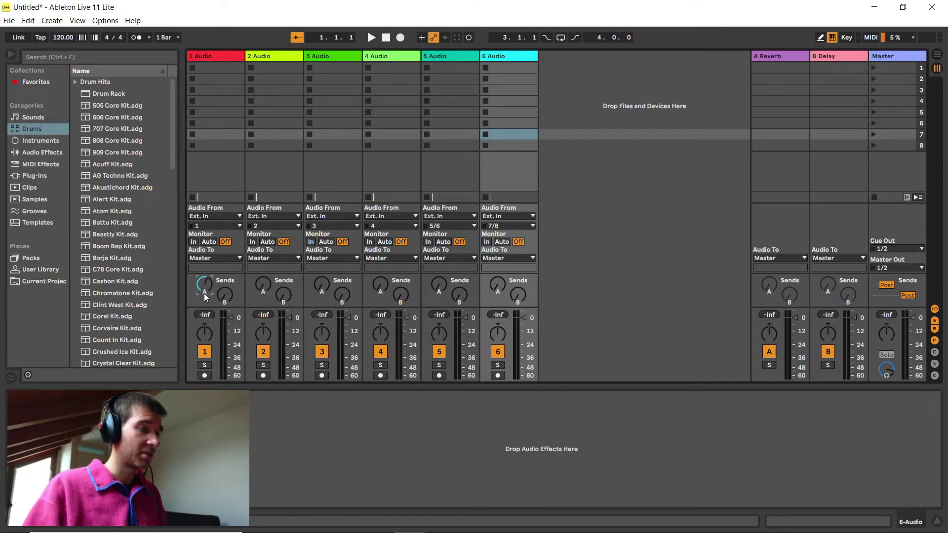
Select the Reverb and Delay return tracks, audio track 1 and the Master in turn to examine their device chains.
click(777, 58)
click(827, 57)
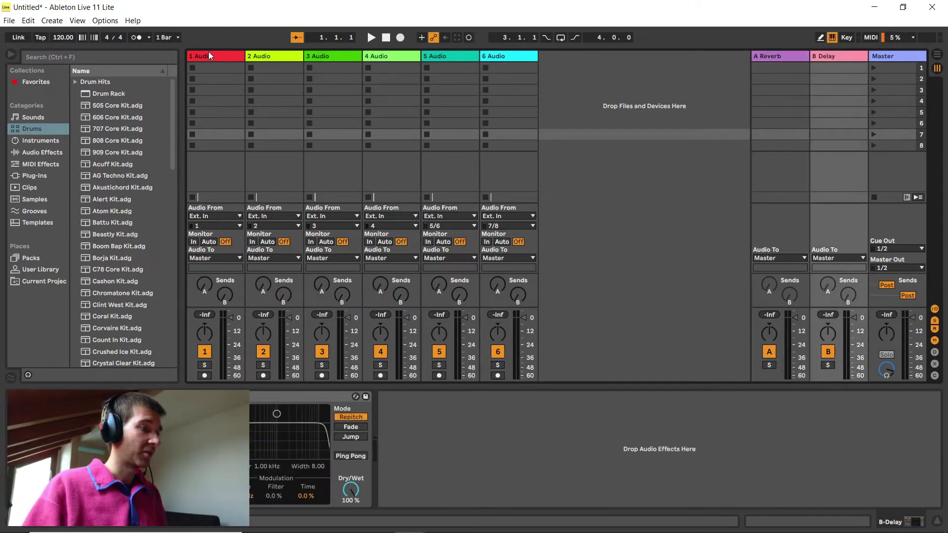
click(208, 55)
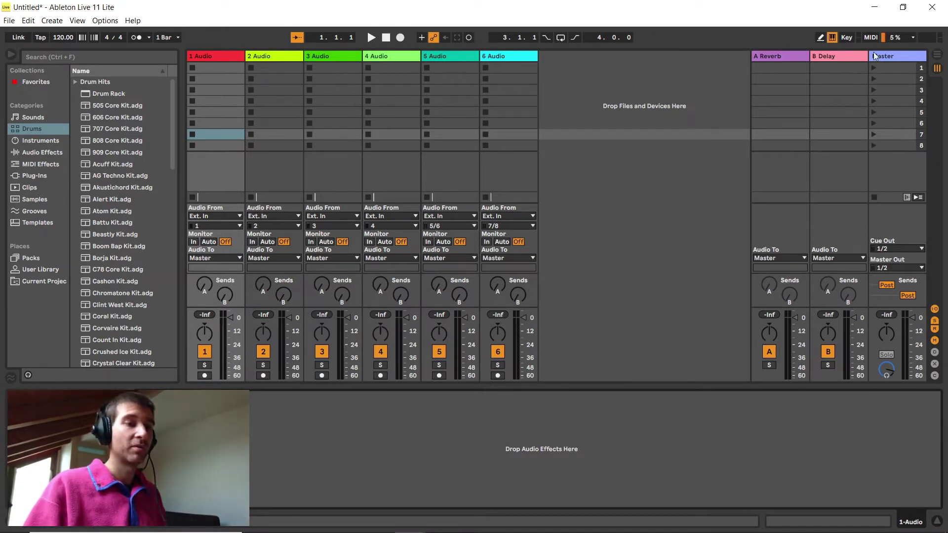
click(899, 55)
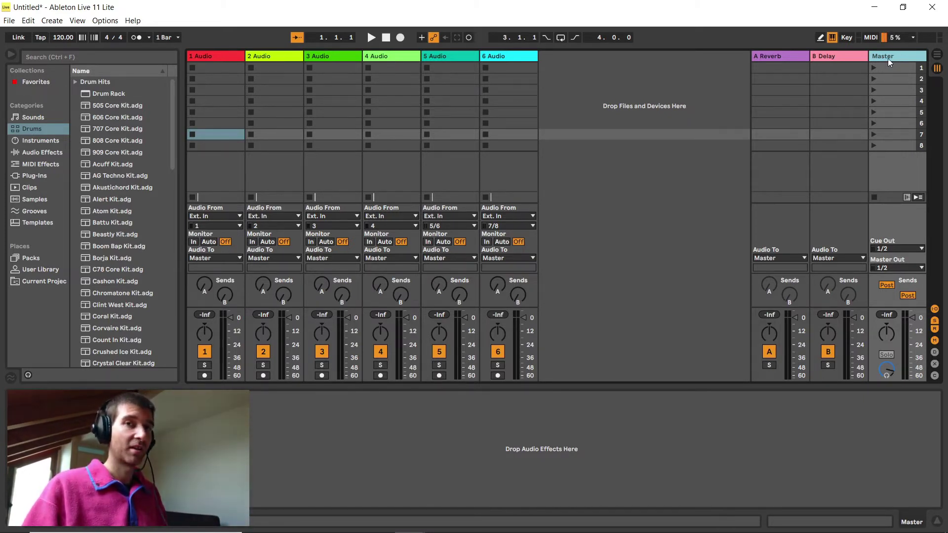
Route the Master output to 3/4, and select audio tracks 2 and 3 in the mixer instance to review their inputs.
click(894, 267)
click(893, 266)
click(908, 268)
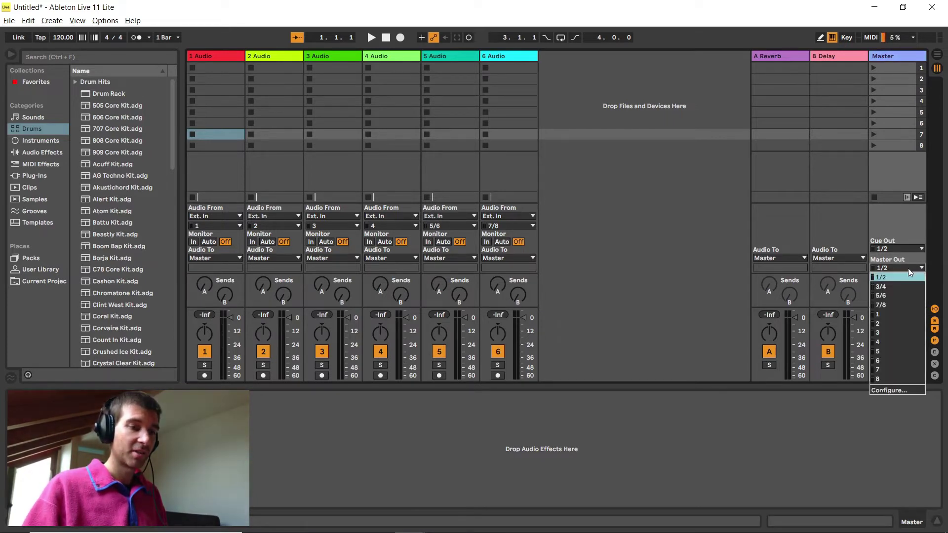
click(885, 286)
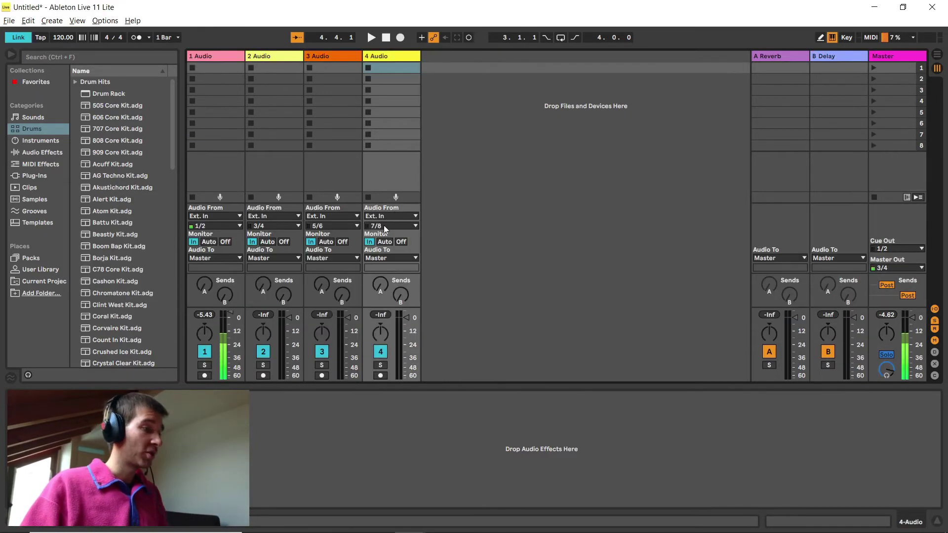
click(269, 54)
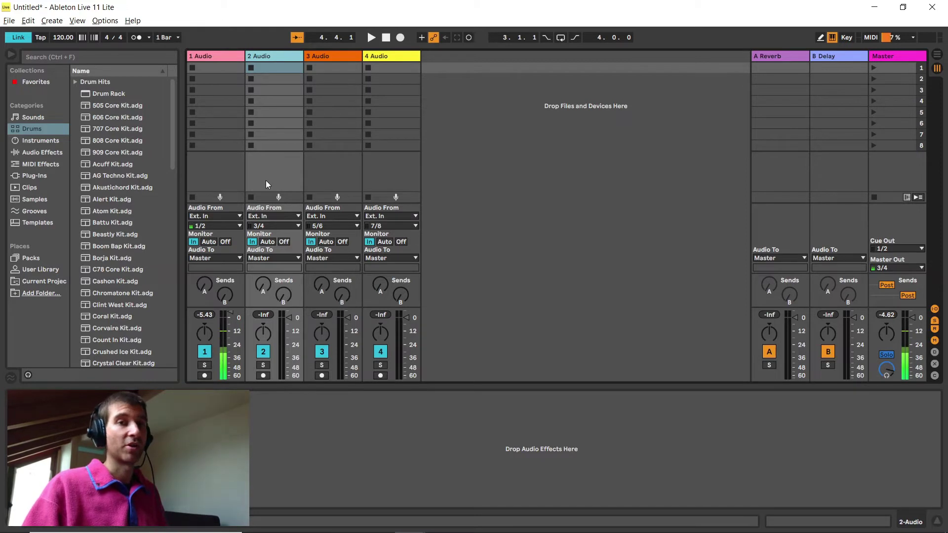
click(327, 58)
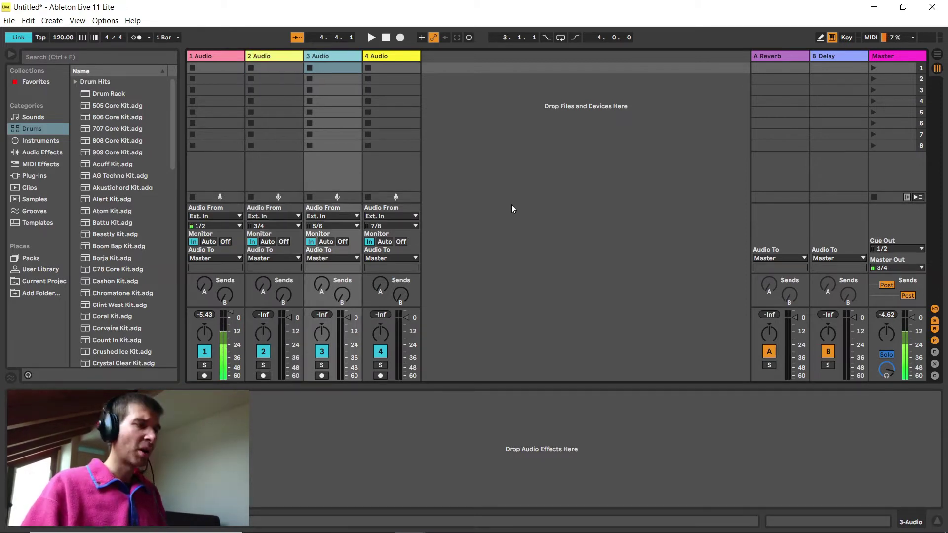
Launch another instance of Ableton Live 11 Lite and dismiss its ASIO Link Pro window.
click(201, 529)
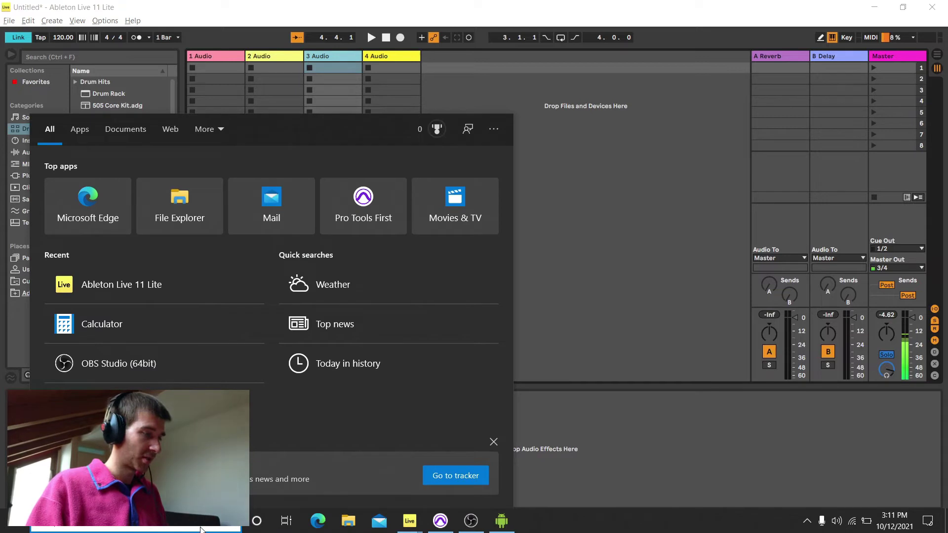
click(173, 285)
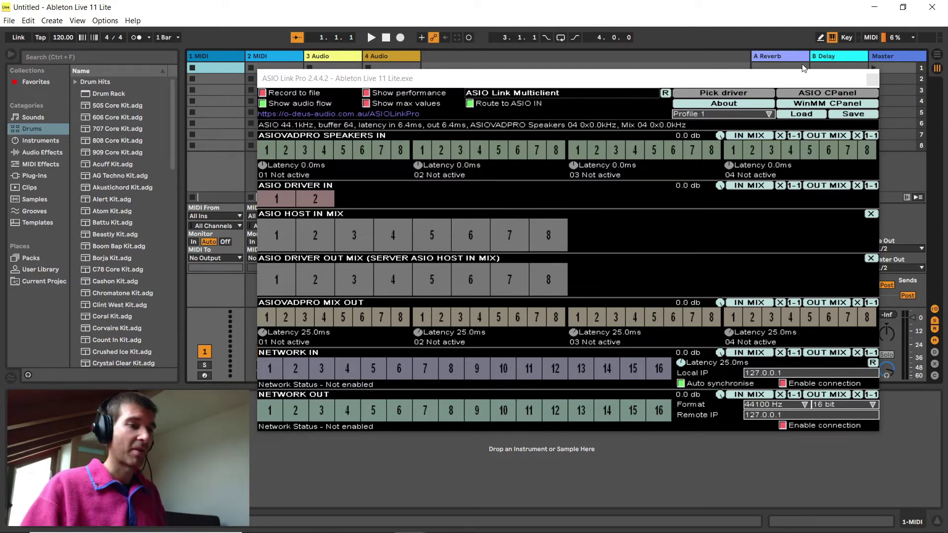
click(873, 80)
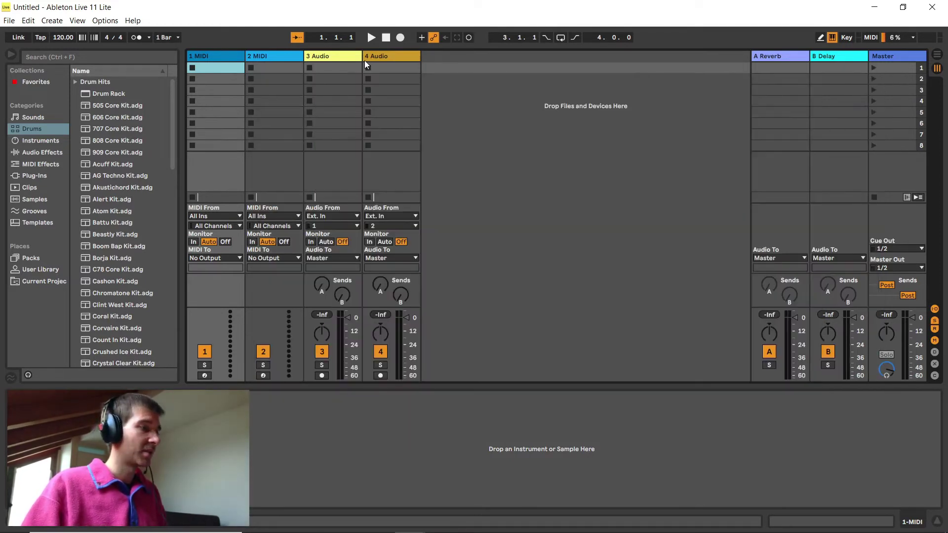
Delete the two MIDI tracks and insert six audio tracks so the new set has eight.
shift+click(290, 58)
key(Delete)
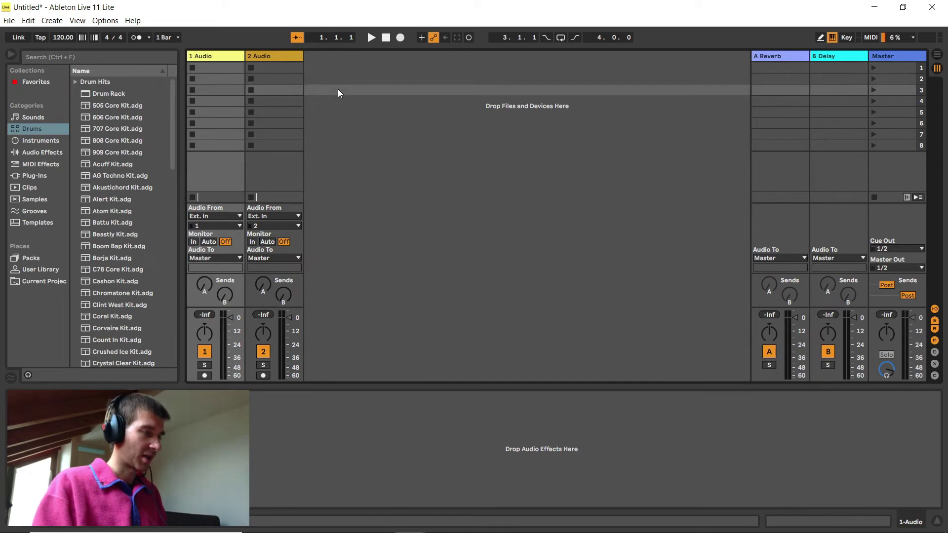
key(ctrl+t)
key(ctrl+t)
key(ctrl+t)
key(ctrl+t)
key(ctrl+t)
key(ctrl+t)
key(ctrl+t)
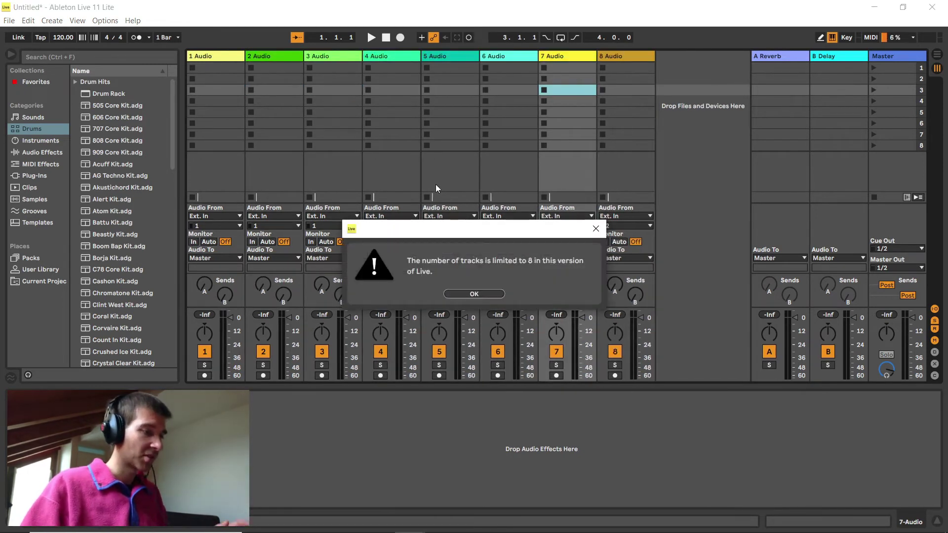
click(482, 293)
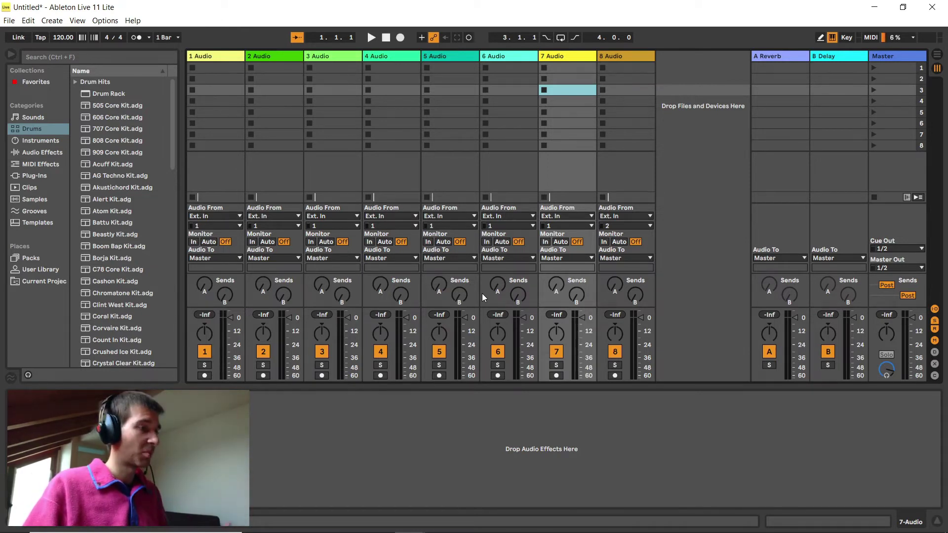
Set the external inputs of audio tracks 2, 3 and 4 to channels 2, 3 and 4 respectively.
click(262, 227)
click(261, 281)
click(330, 225)
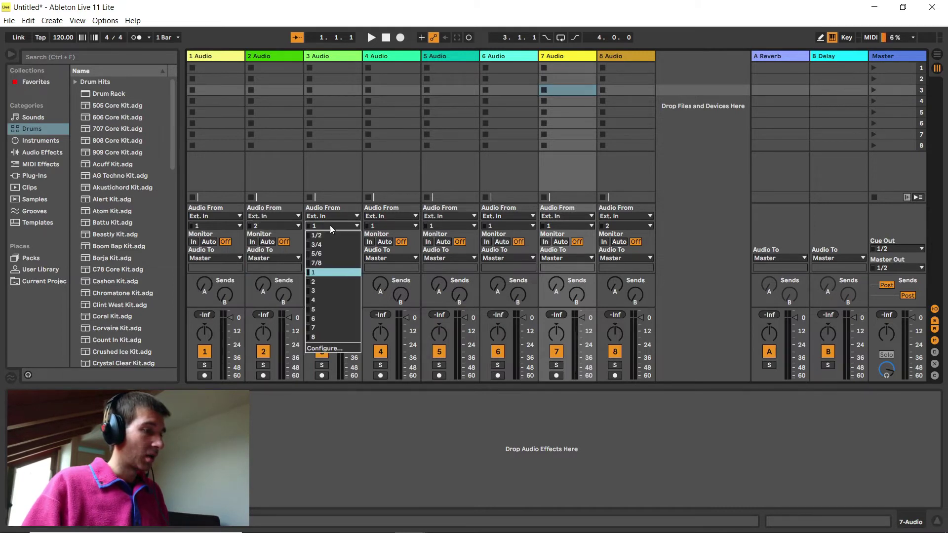
click(327, 290)
click(391, 226)
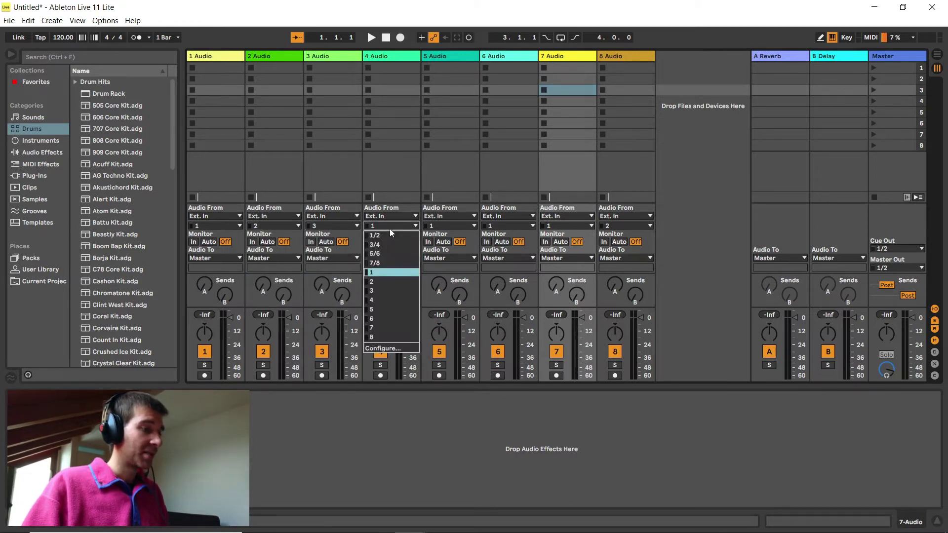
click(384, 298)
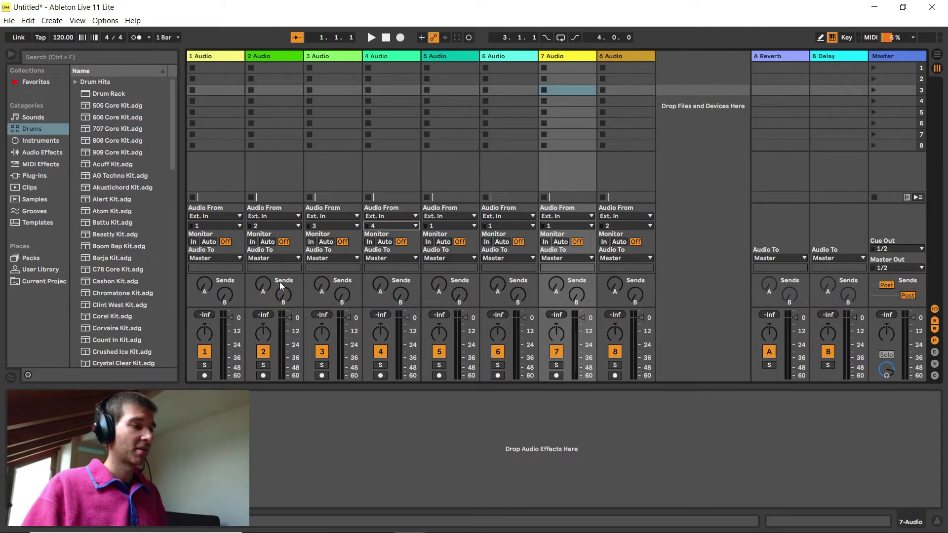
Select audio tracks 1 to 8 in turn, and tracks 1 and 2 again, to review the channel layout.
click(206, 58)
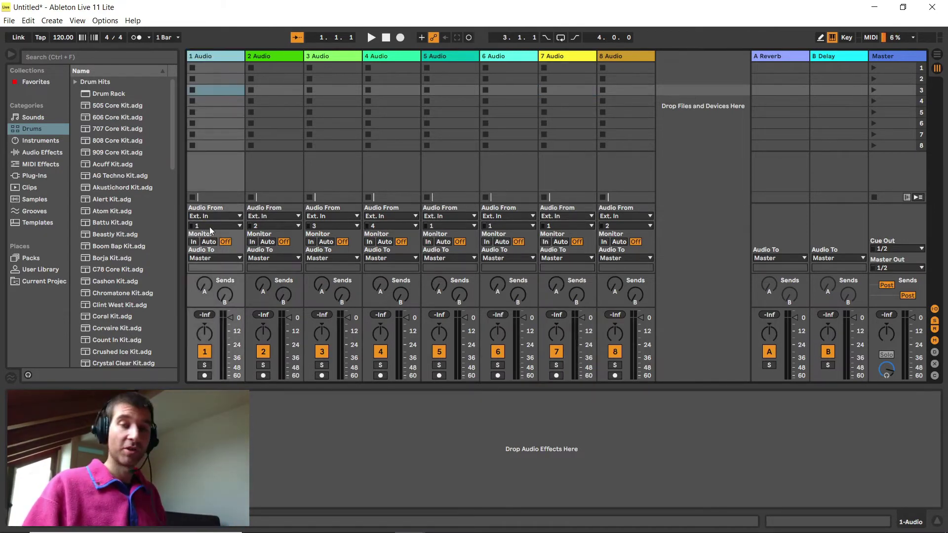
click(276, 55)
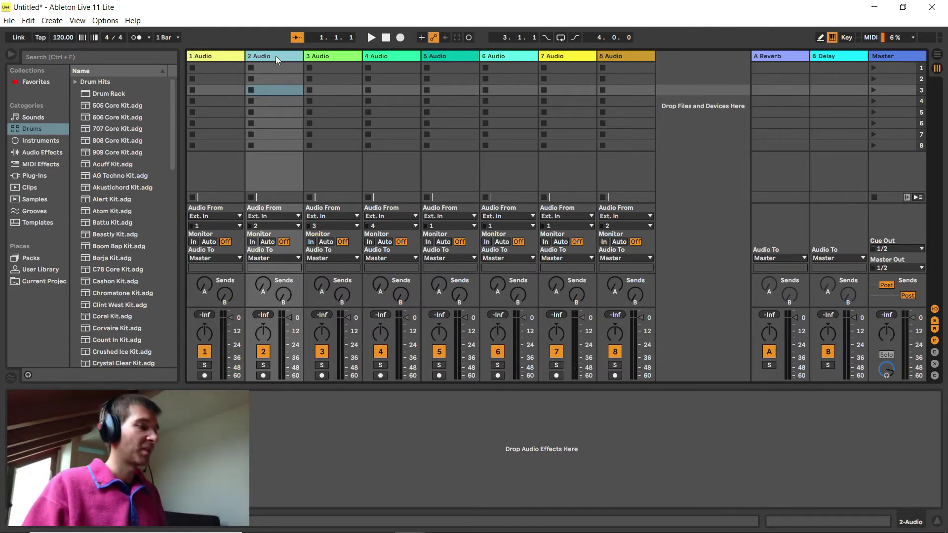
click(322, 57)
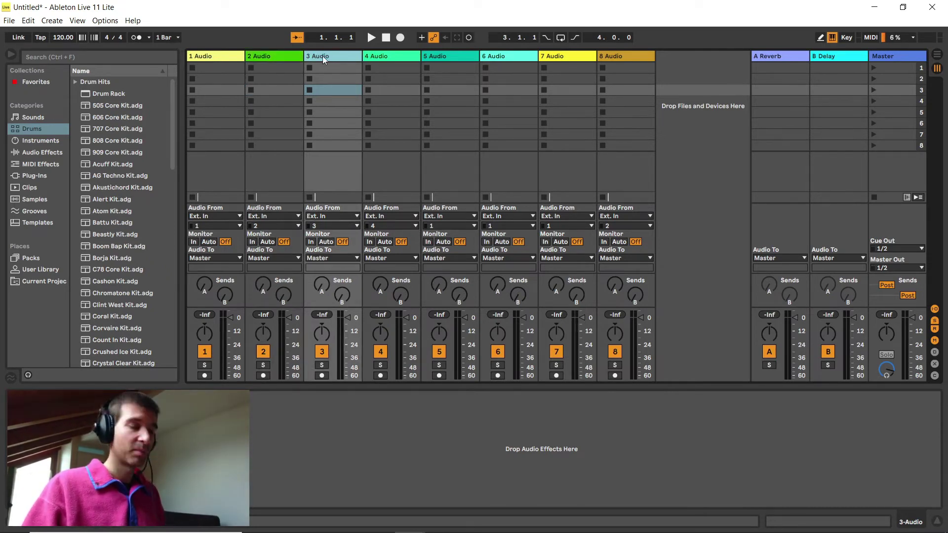
click(380, 57)
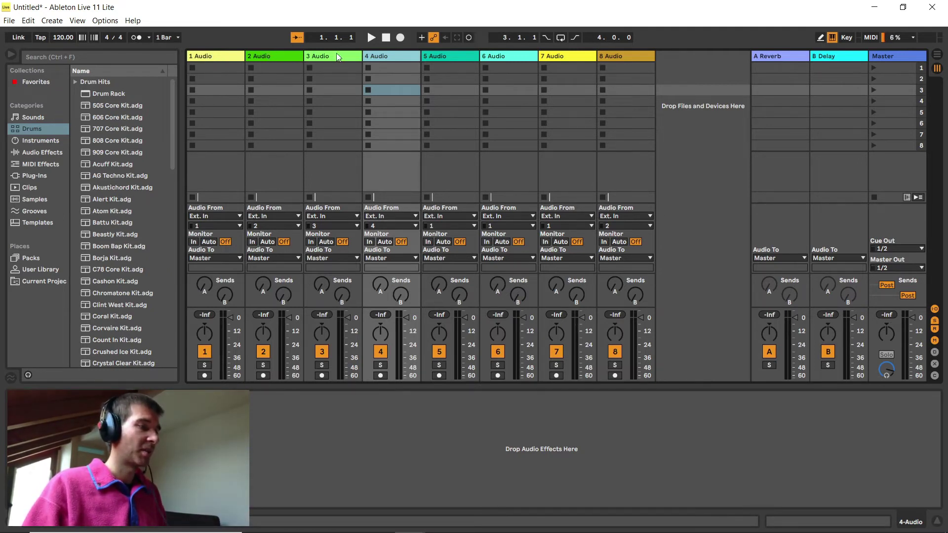
click(446, 53)
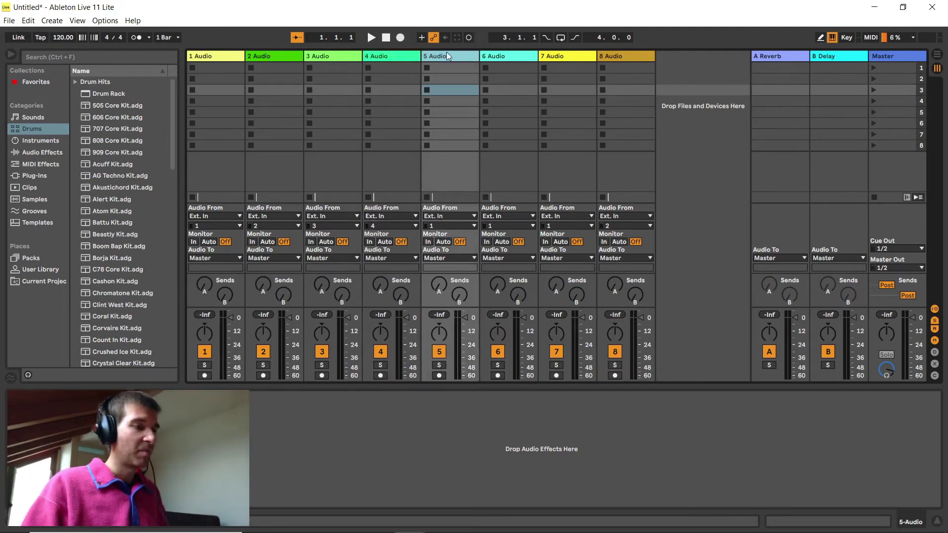
click(503, 55)
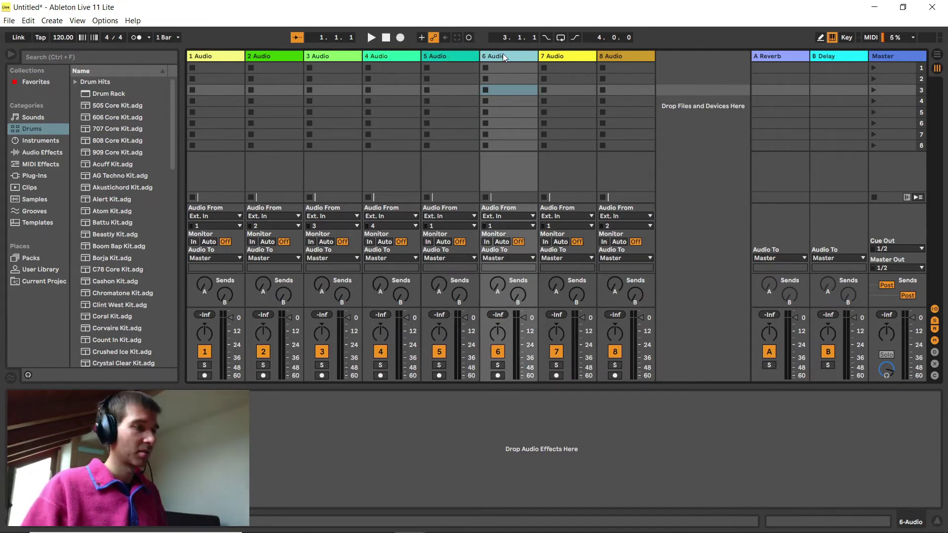
click(556, 55)
click(615, 54)
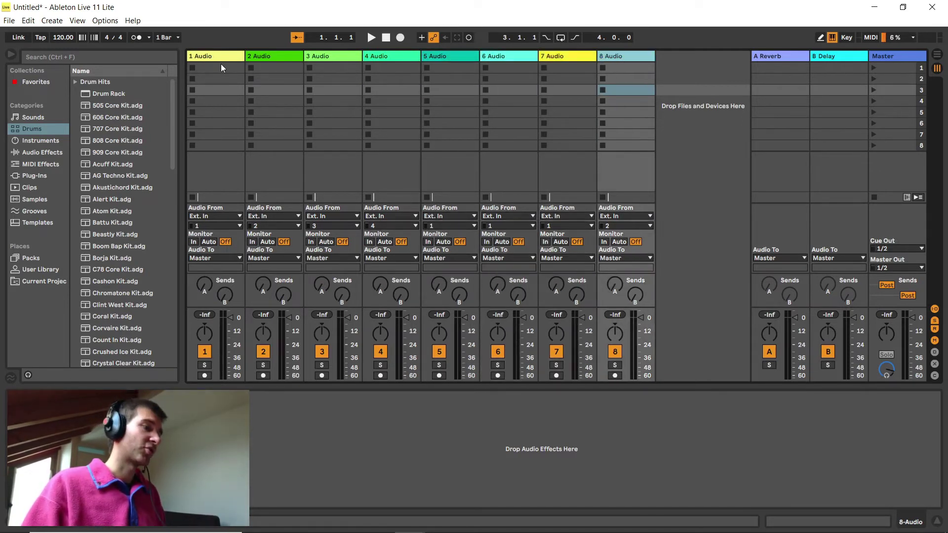
click(225, 58)
click(262, 56)
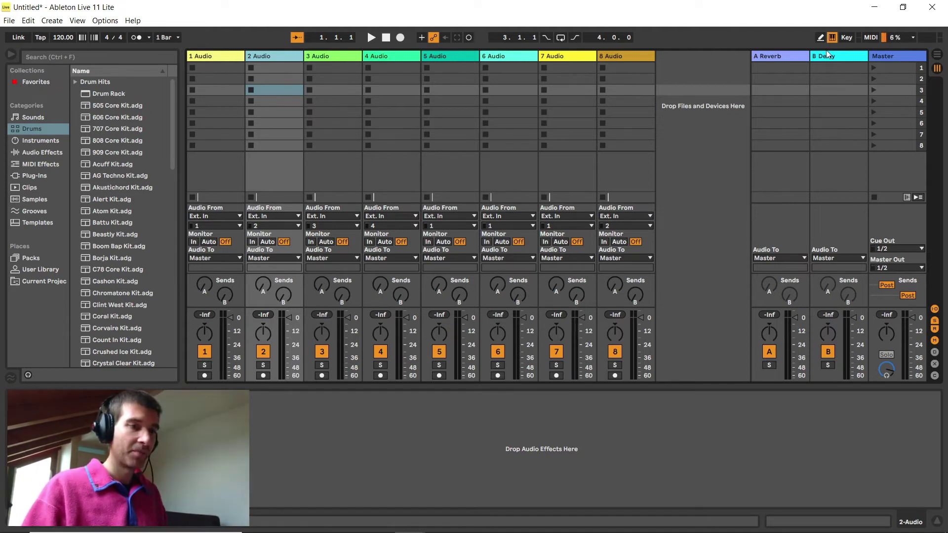
Route the new set's Master output to 5/6, and select audio track 4 in the mixer instance.
click(882, 59)
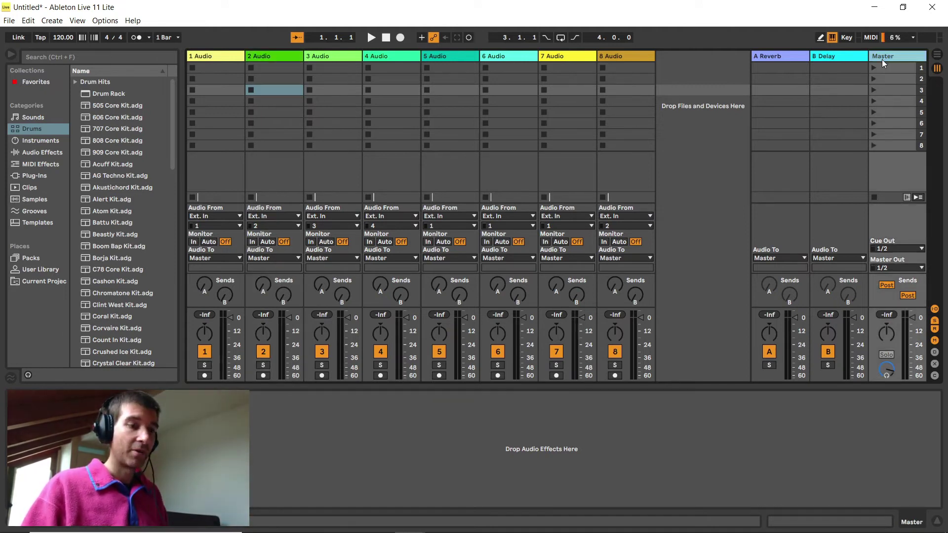
click(895, 267)
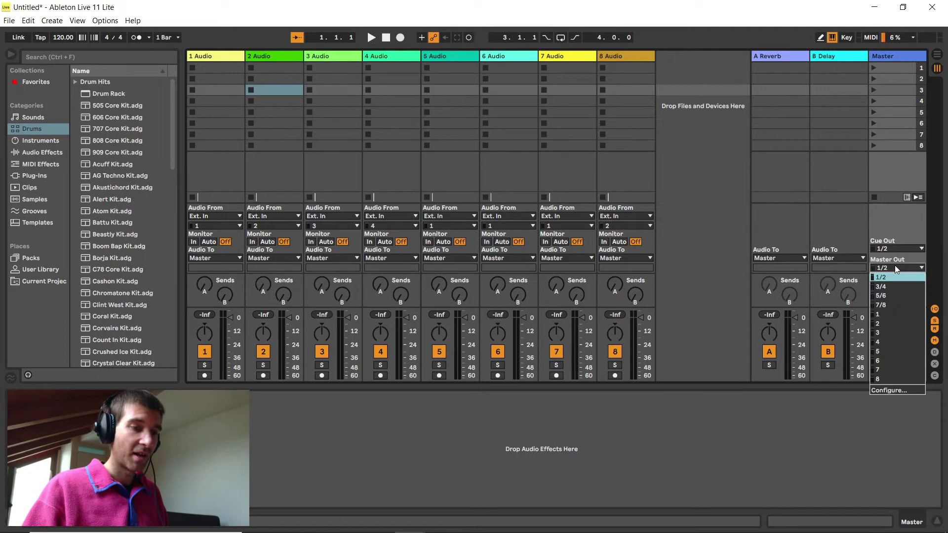
click(887, 295)
key(alt+Tab)
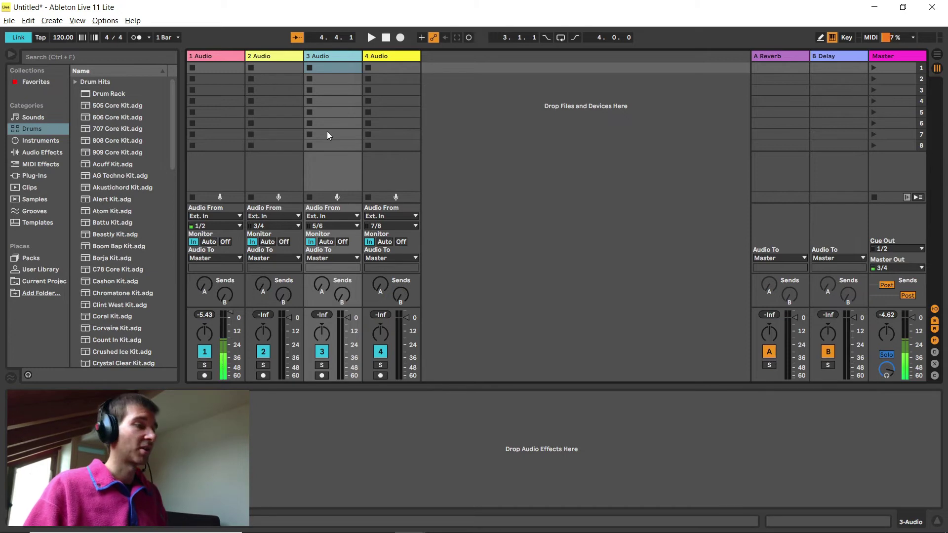
click(382, 58)
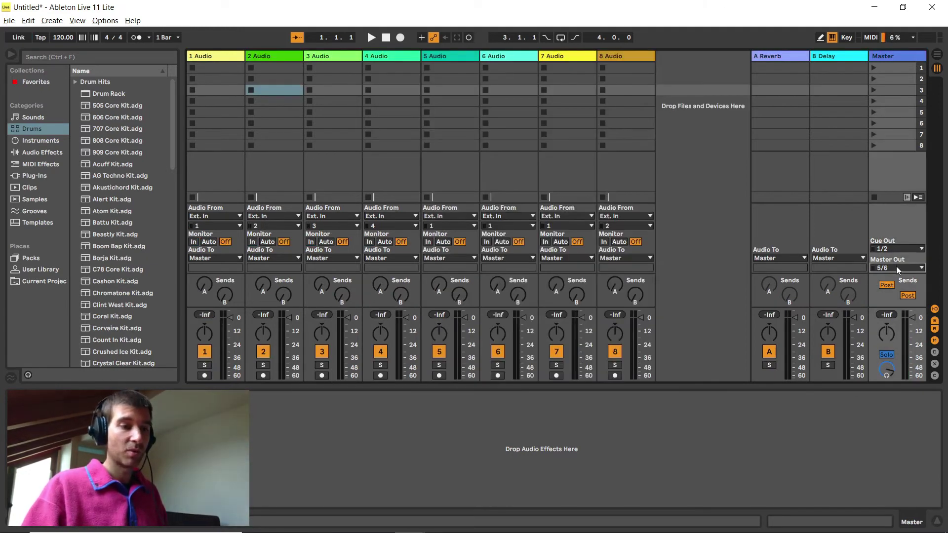
Route the new set's Master output to 7/8, and review audio track 1 in the mixer instance.
click(897, 266)
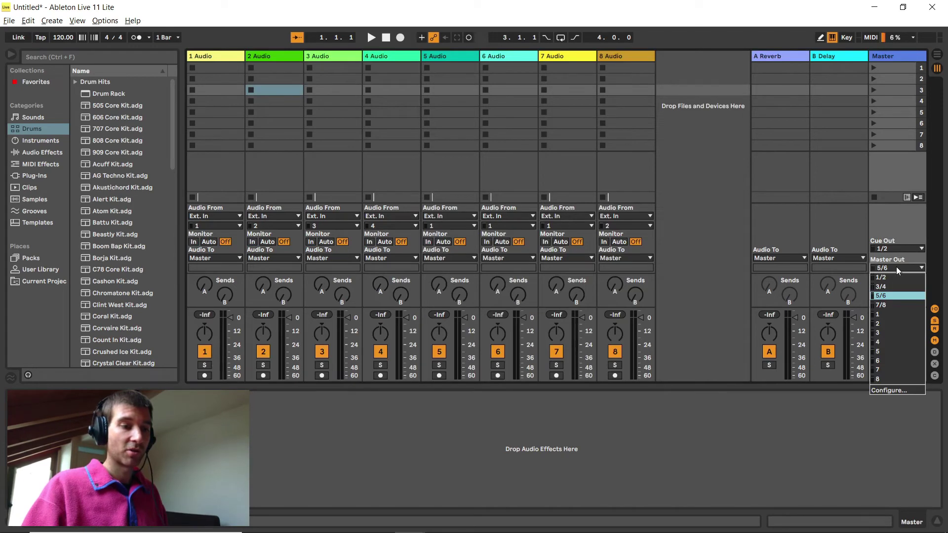
click(887, 305)
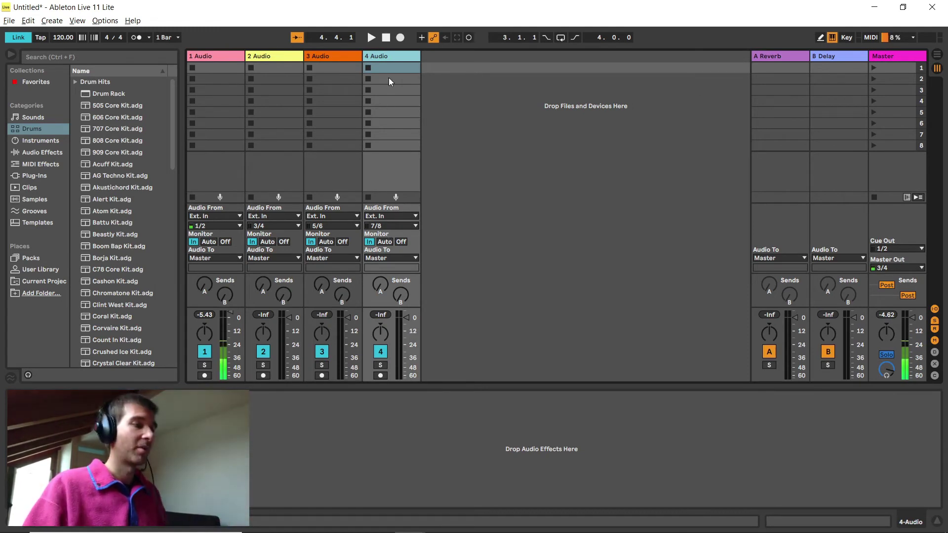
click(208, 53)
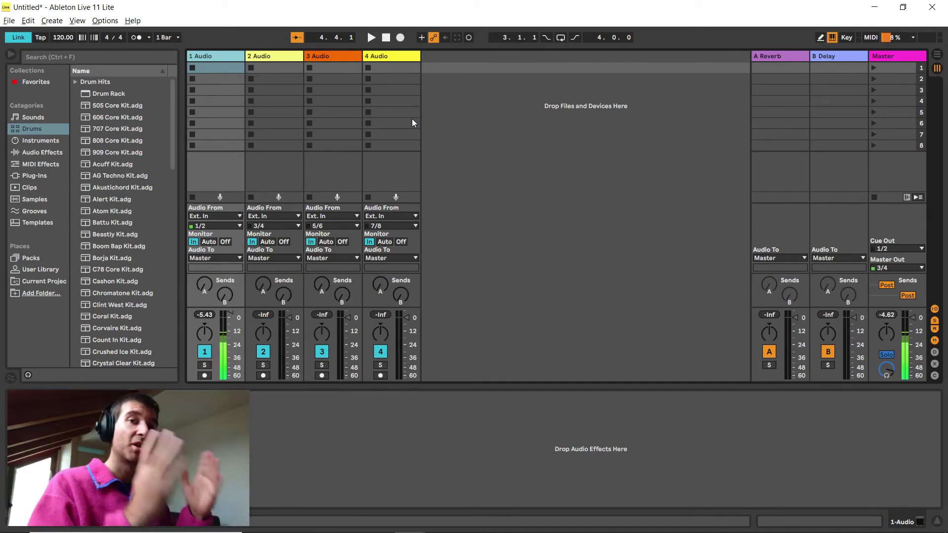
click(469, 117)
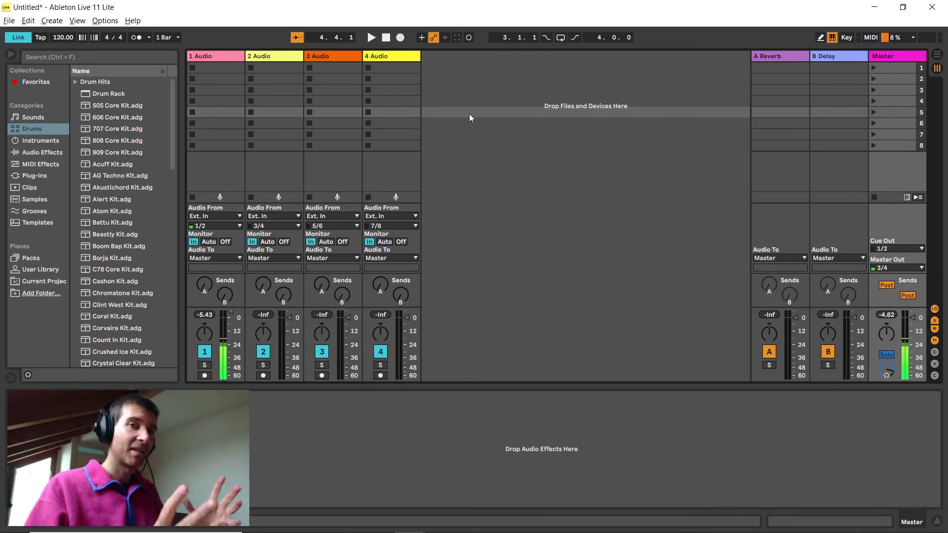
Play the new set, switch between the Live instances to compare their transports, and stop playback.
key(alt+Tab)
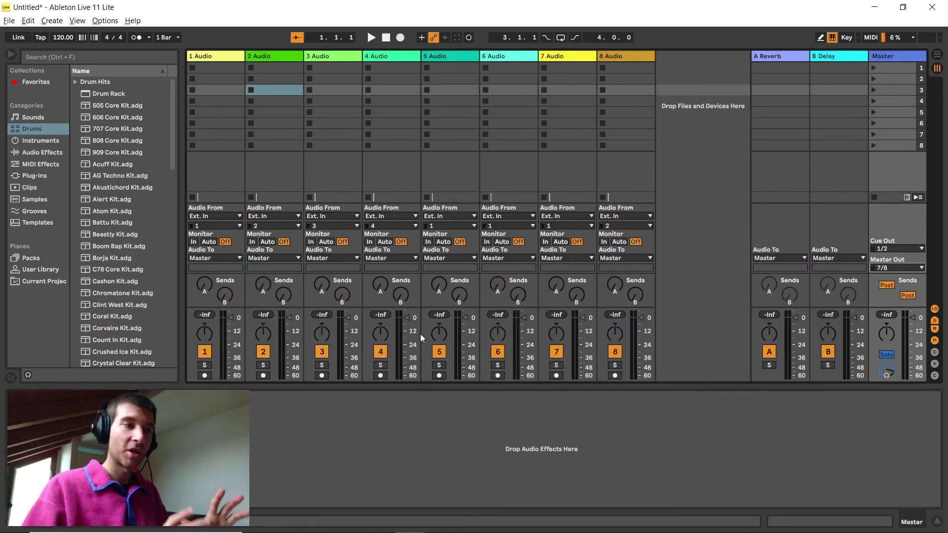
click(372, 37)
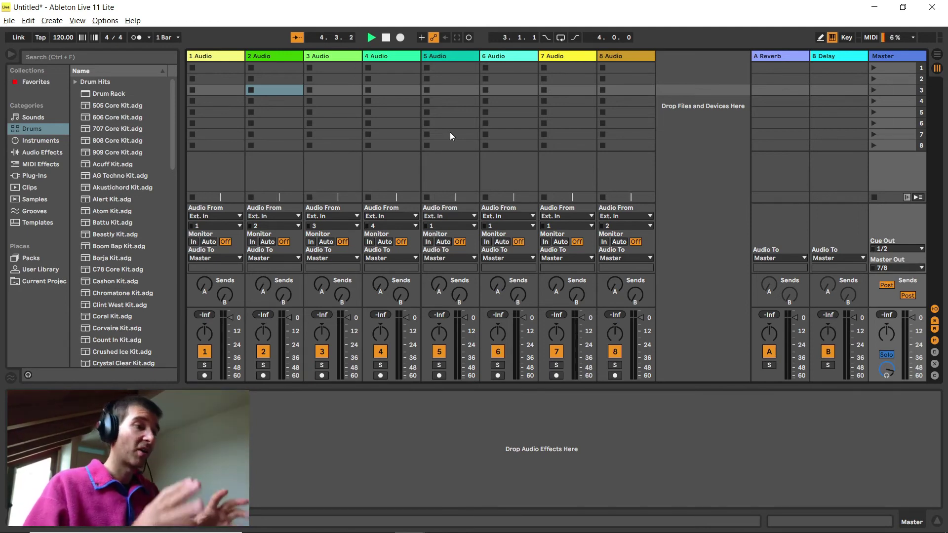
key(alt+Tab)
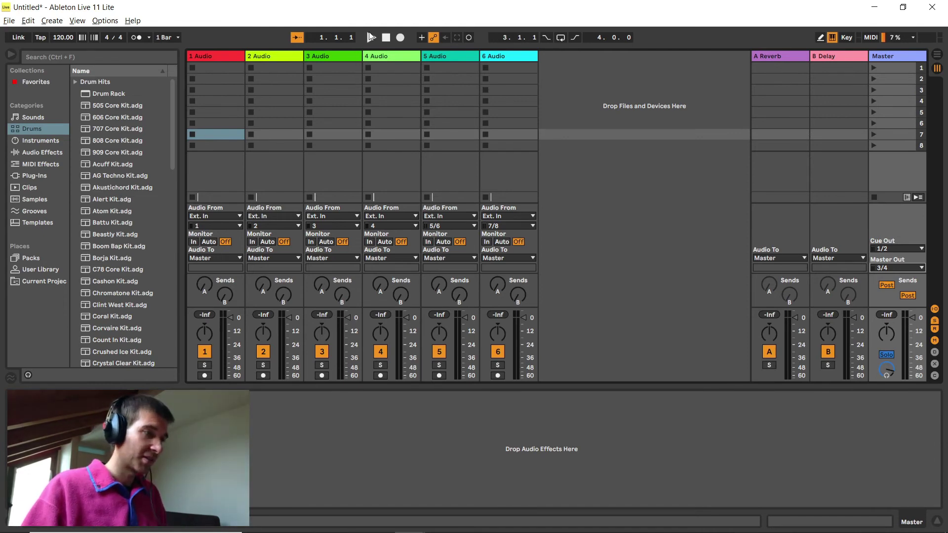
key(alt+Tab)
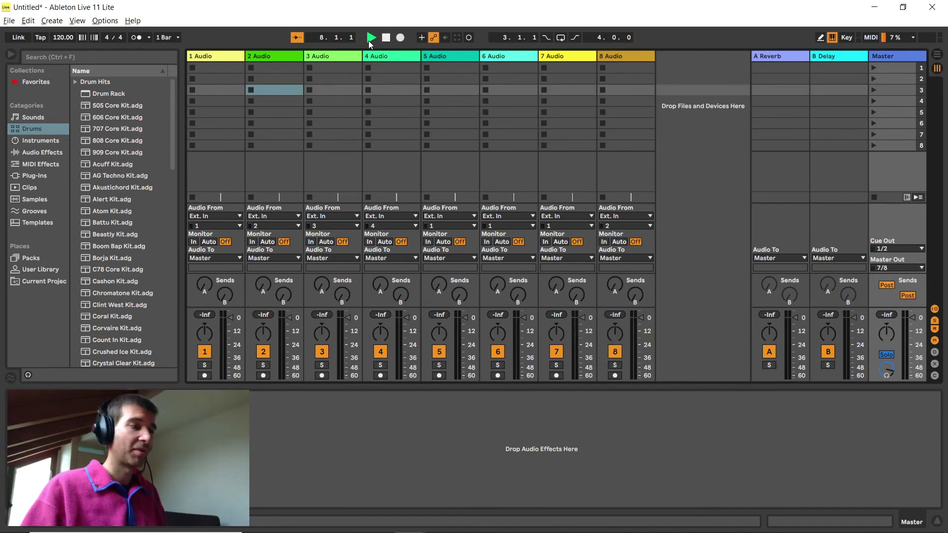
key(alt+Tab)
key(alt+Tab)
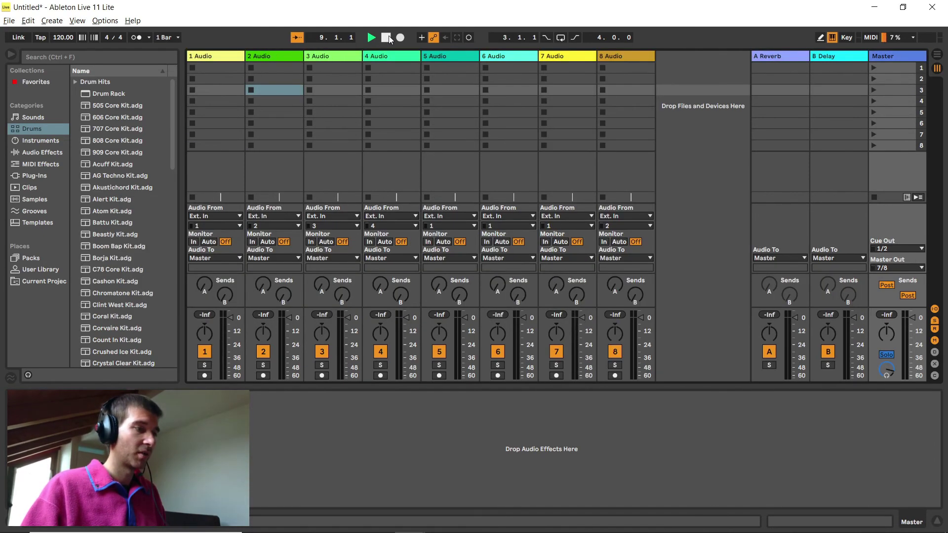
click(389, 37)
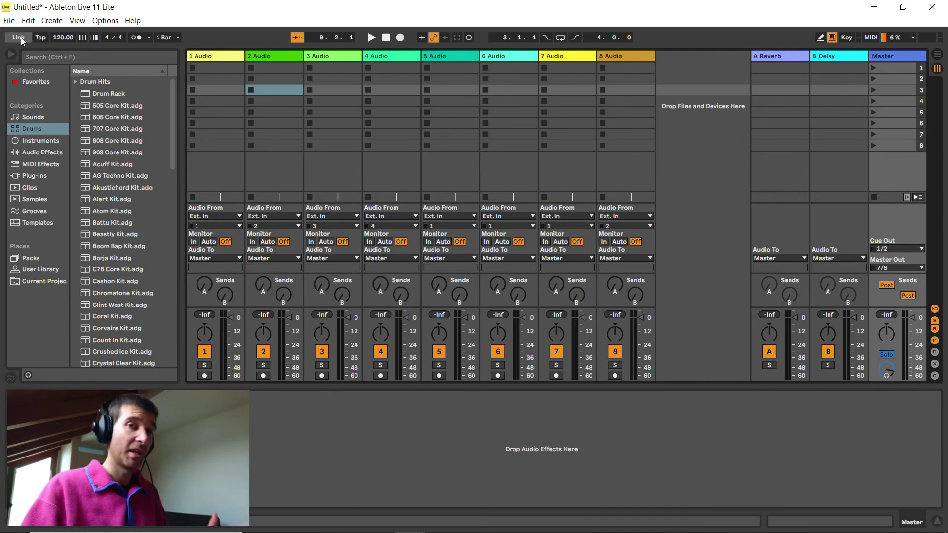
Enable Link in the six-track, mixer and eight-track Live instances, and return to the mixer instance.
key(alt+Tab)
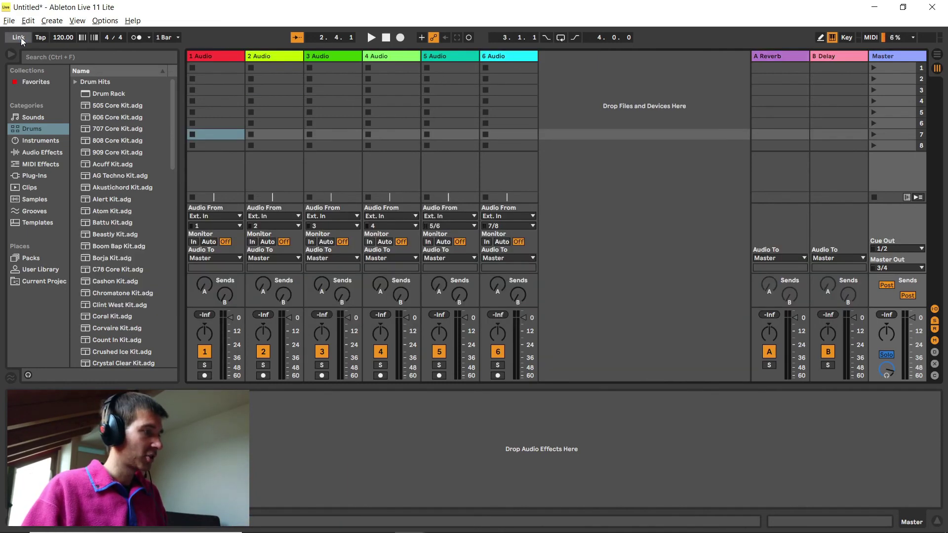
key(alt+Tab)
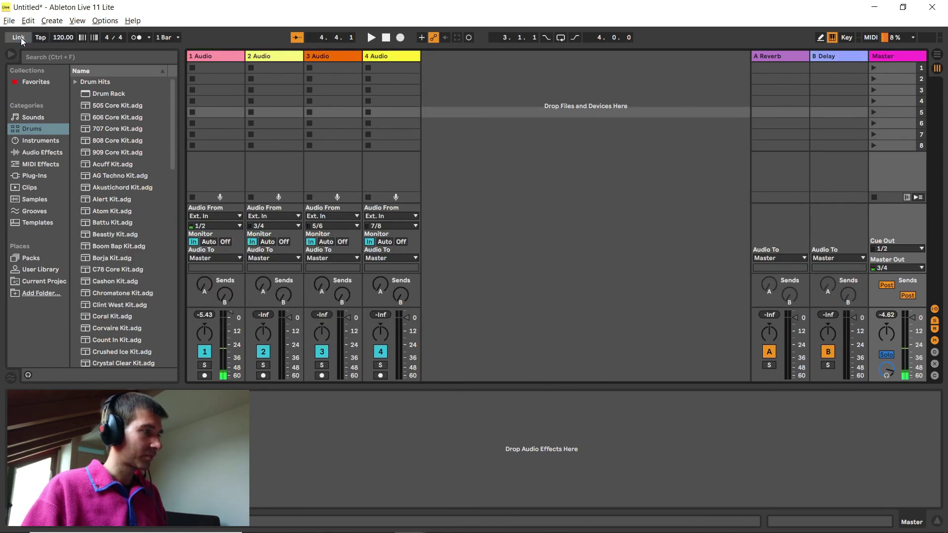
key(alt+Tab)
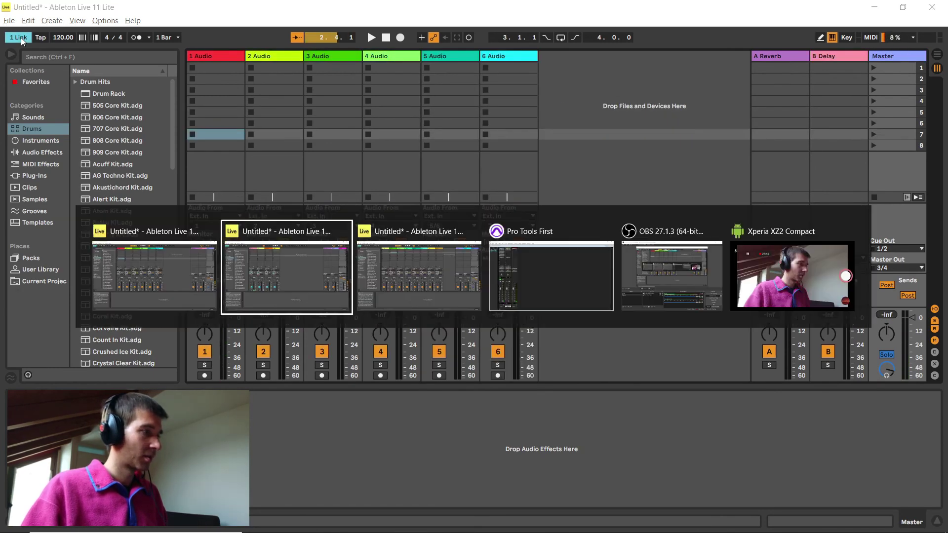
key(alt+Tab)
key(alt+Tab)
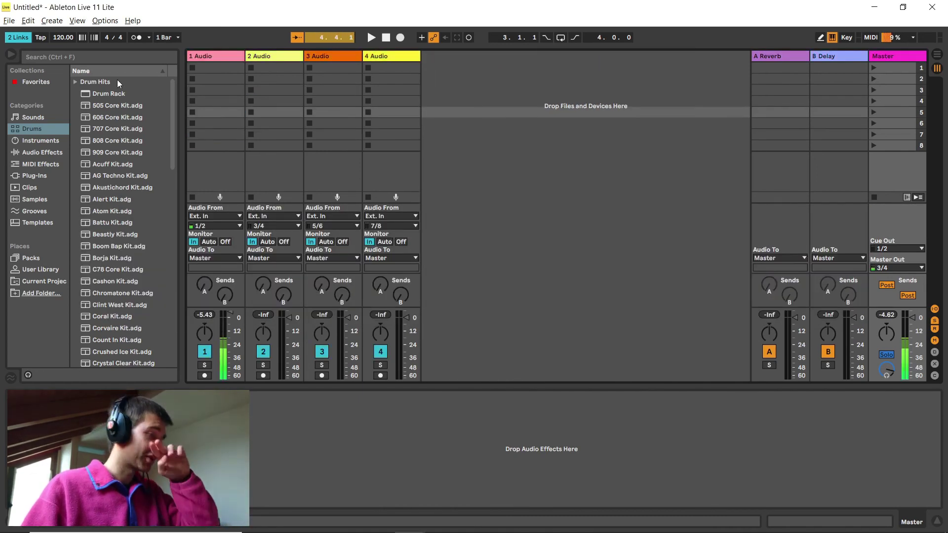
Start playback from the mixer instance, and show the Arrangement View in all three Live instances to compare their playhead positions.
key(space)
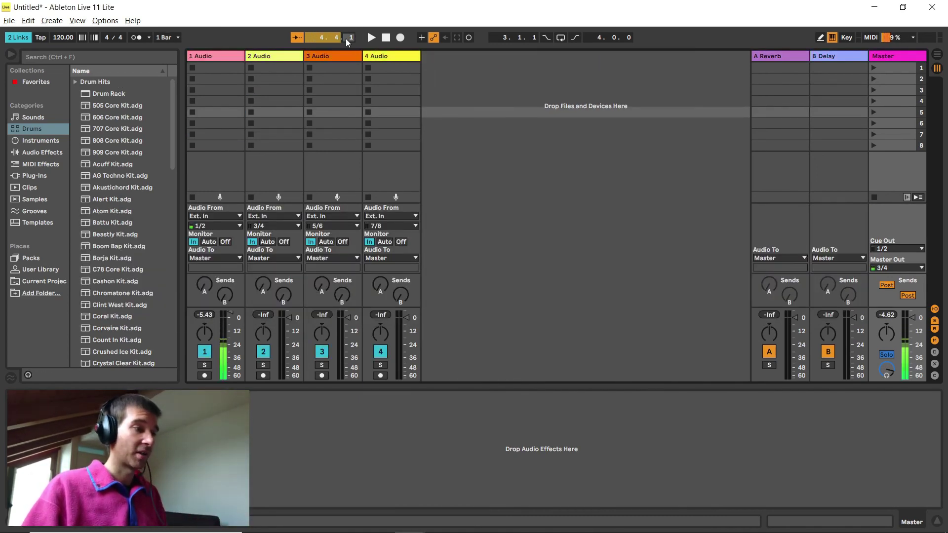
key(Tab)
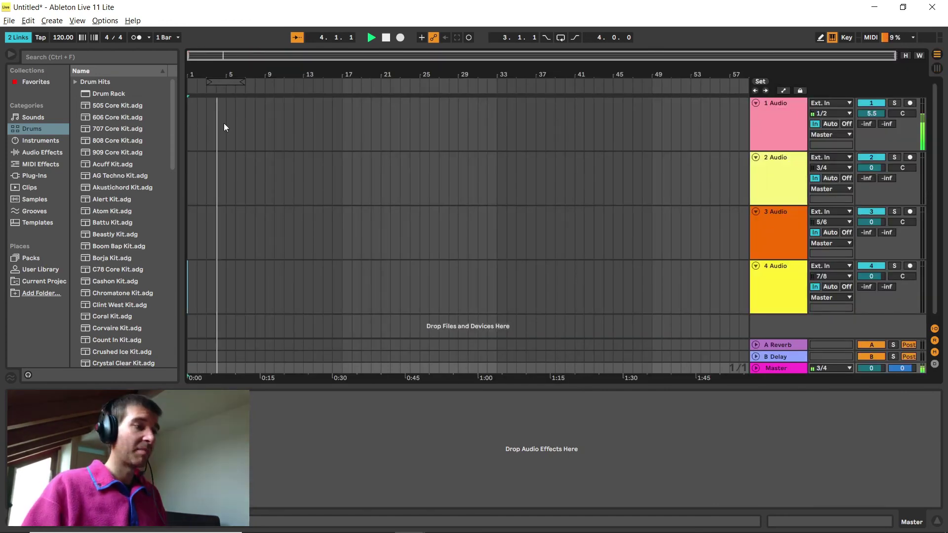
key(alt+Tab)
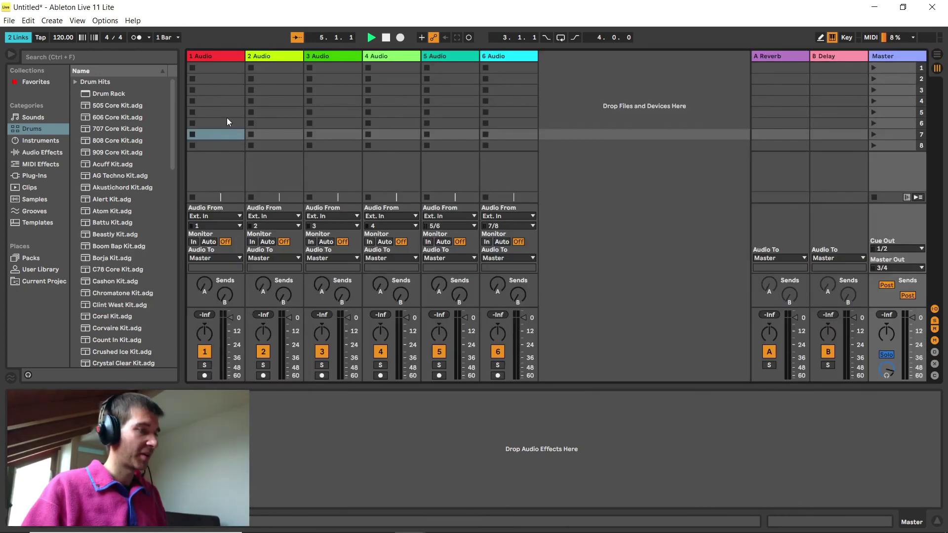
key(Tab)
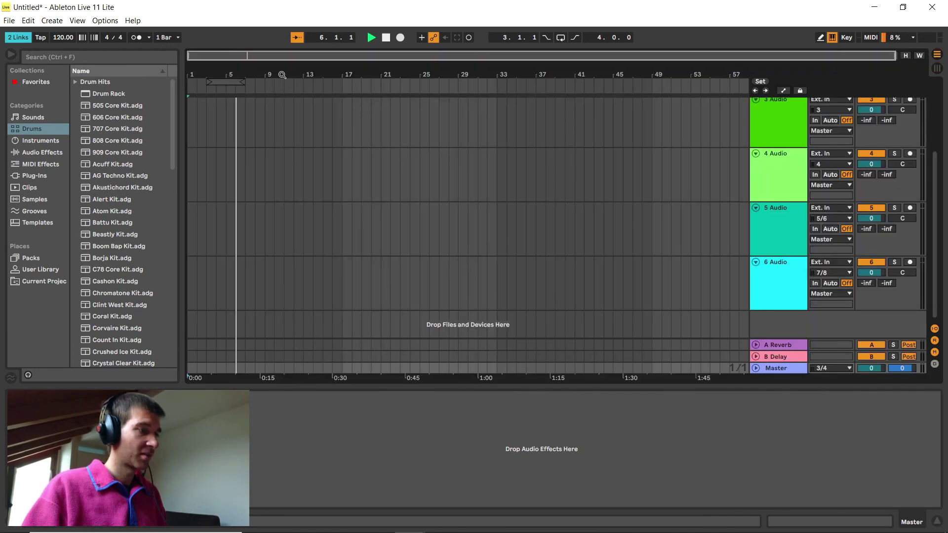
key(alt+Tab)
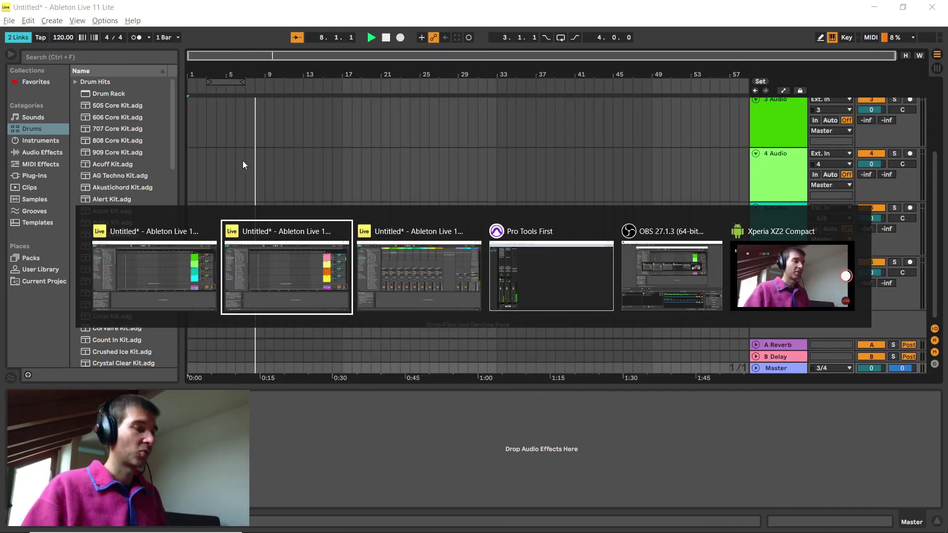
key(Tab)
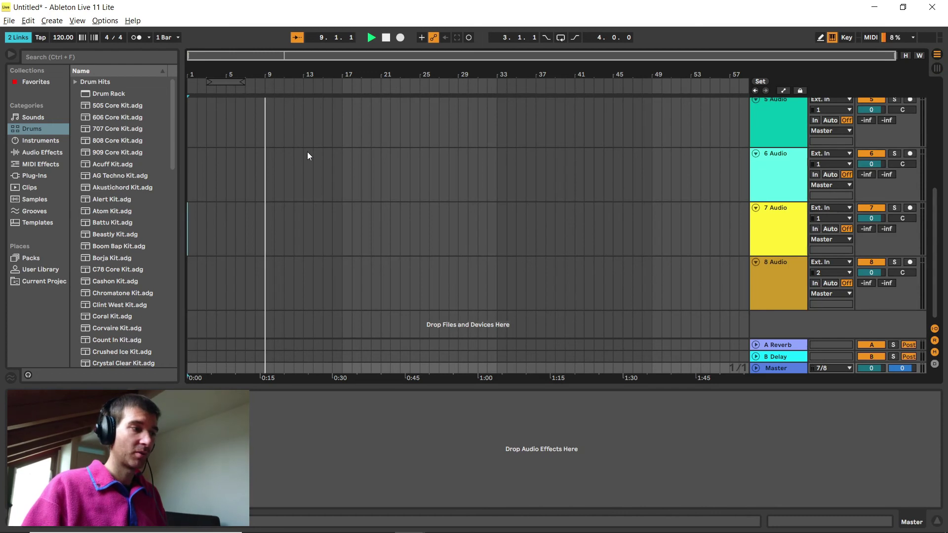
key(alt+Tab)
key(alt+Tab)
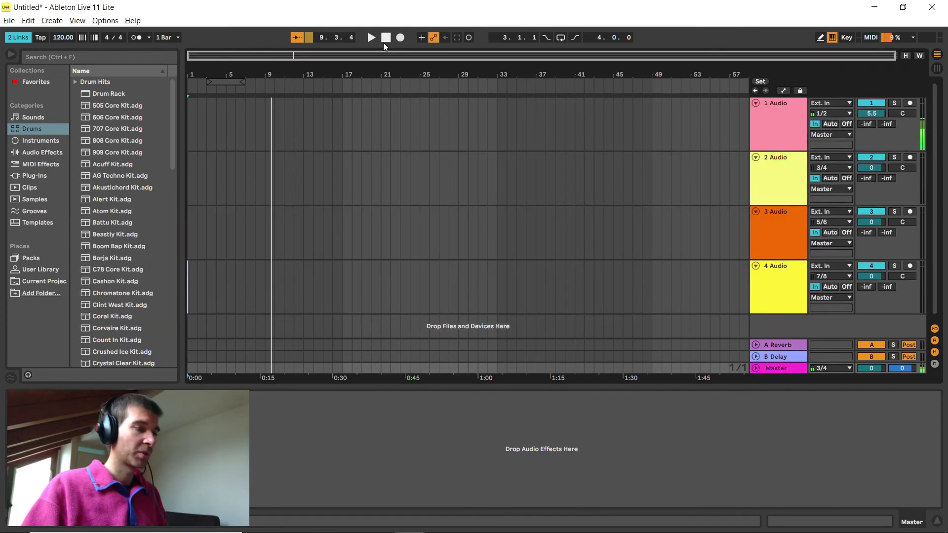